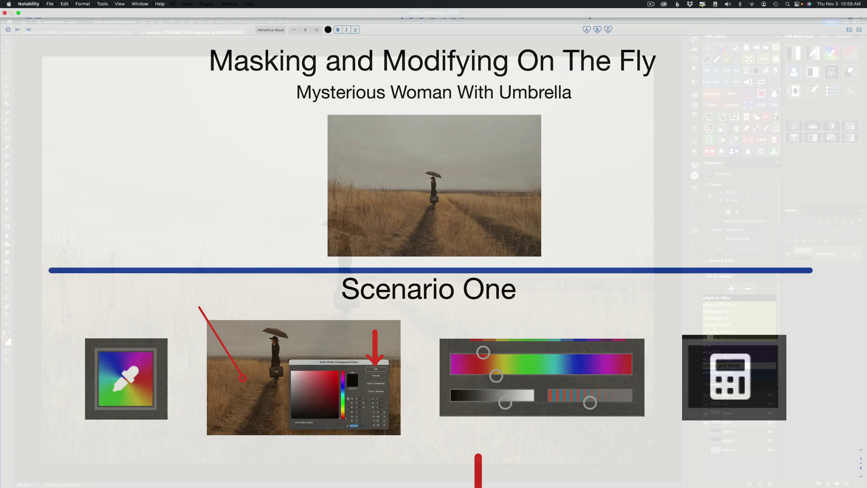
Scroll the Notability notes through Scenario One and Scenario Two down to Finishing Touches
scroll(434, 244, "down", 3)
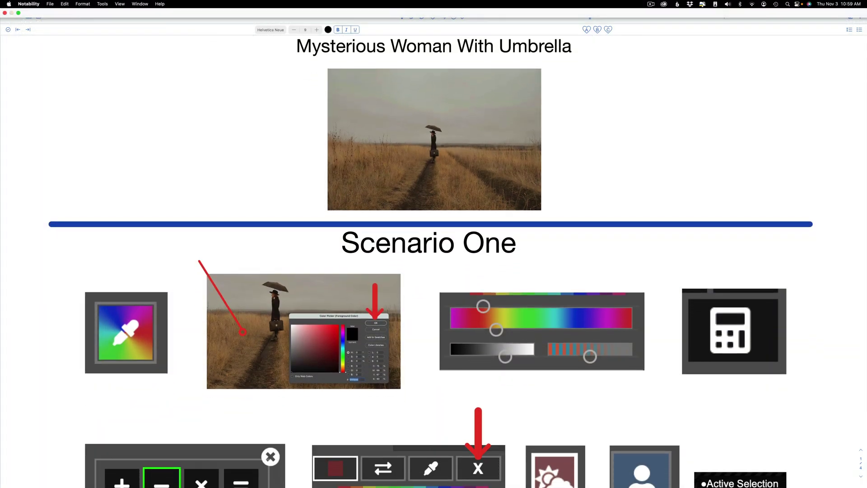
scroll(433, 244, "down", 5)
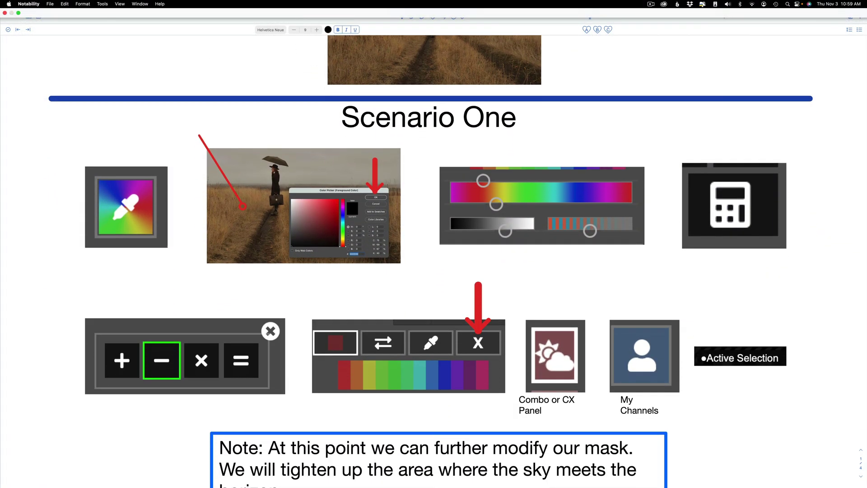
scroll(434, 244, "down", 5)
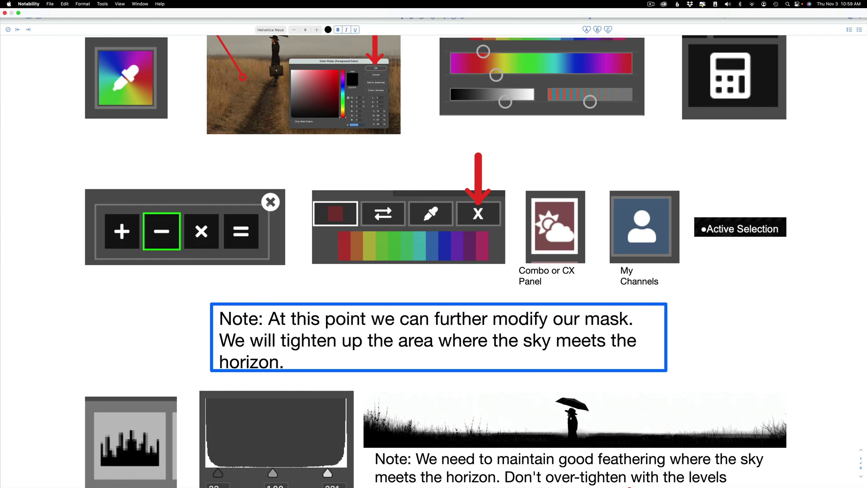
scroll(433, 244, "down", 5)
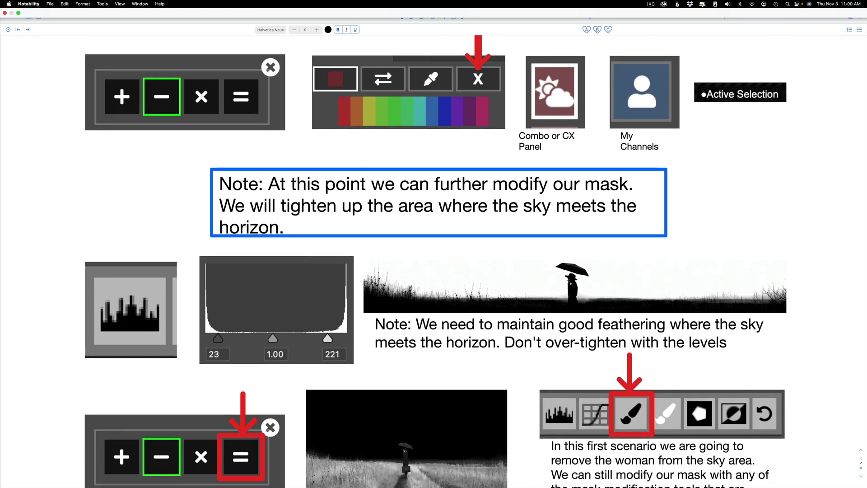
scroll(434, 244, "down", 6)
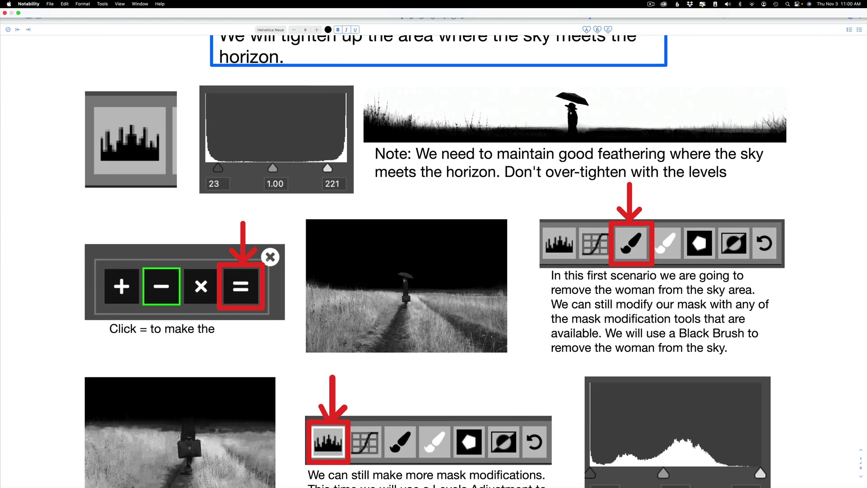
scroll(433, 244, "down", 7)
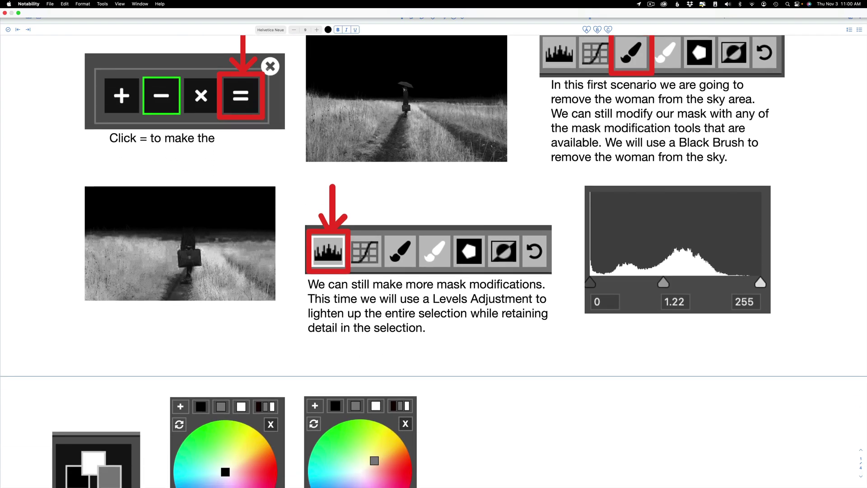
scroll(434, 243, "down", 7)
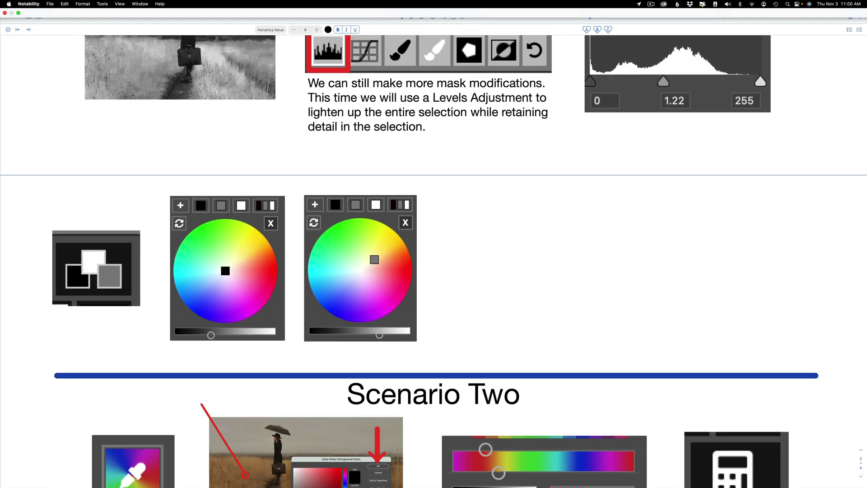
scroll(433, 243, "down", 6)
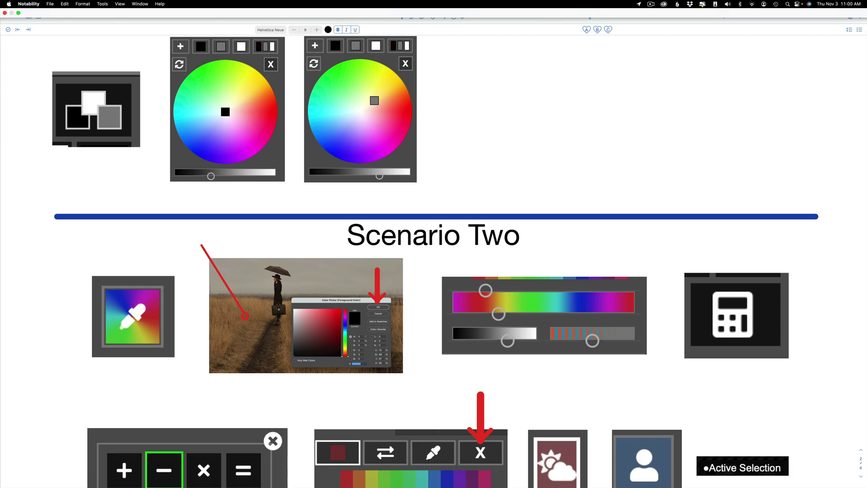
scroll(434, 244, "down", 6)
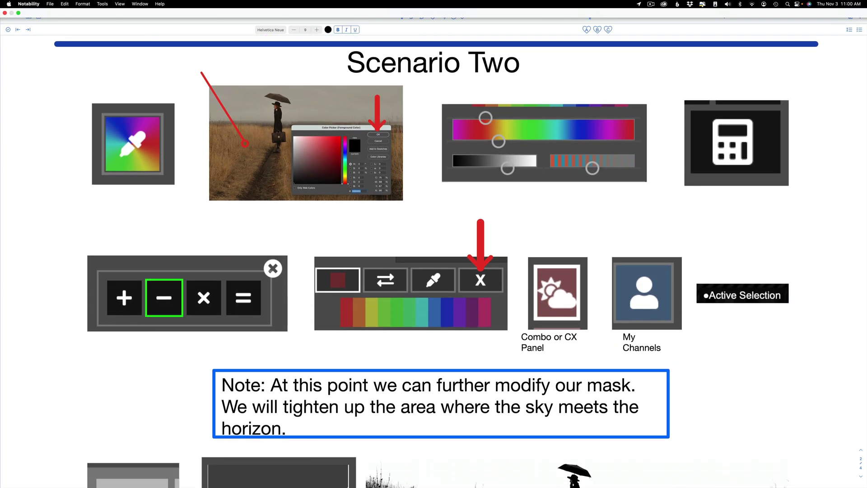
scroll(434, 243, "down", 3)
scroll(433, 244, "down", 7)
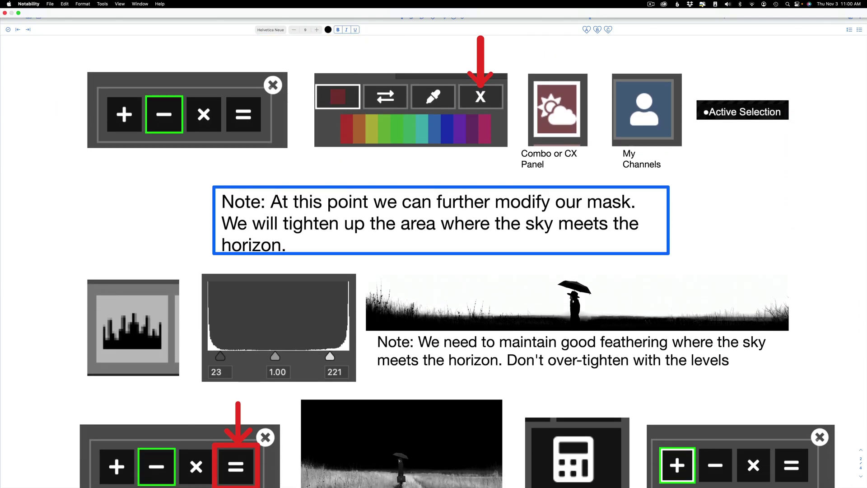
scroll(433, 243, "down", 8)
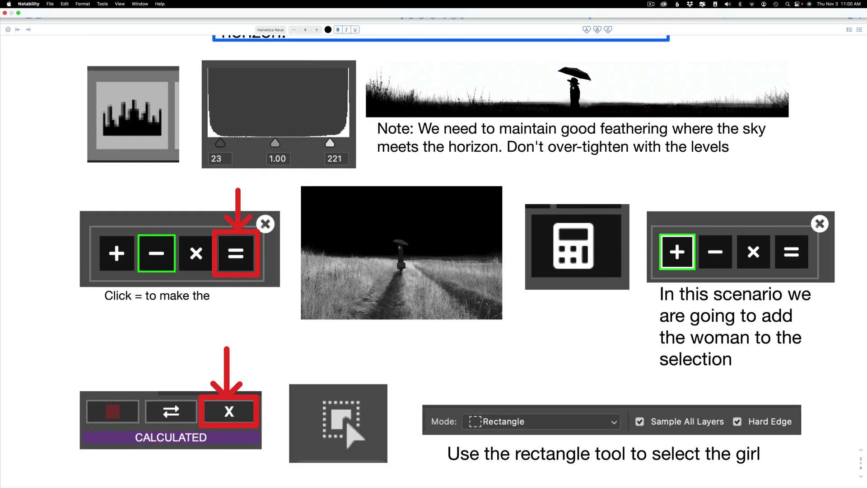
scroll(434, 244, "down", 9)
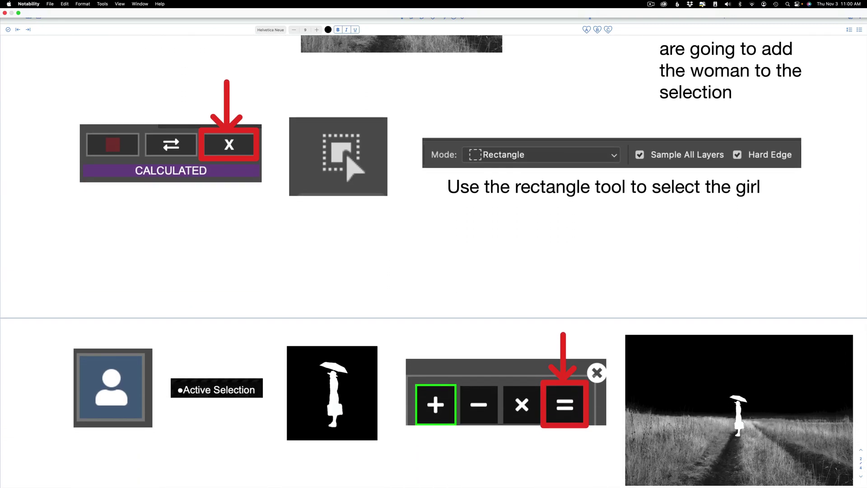
scroll(433, 244, "down", 5)
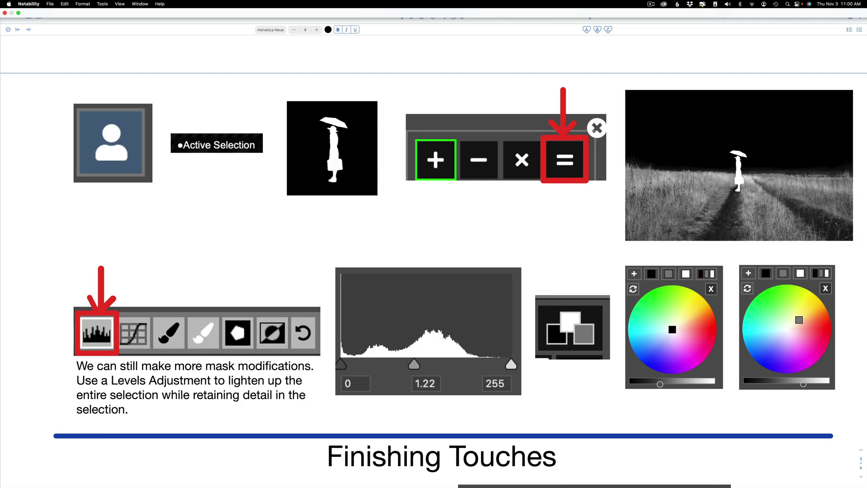
scroll(433, 244, "down", 4)
scroll(433, 243, "down", 5)
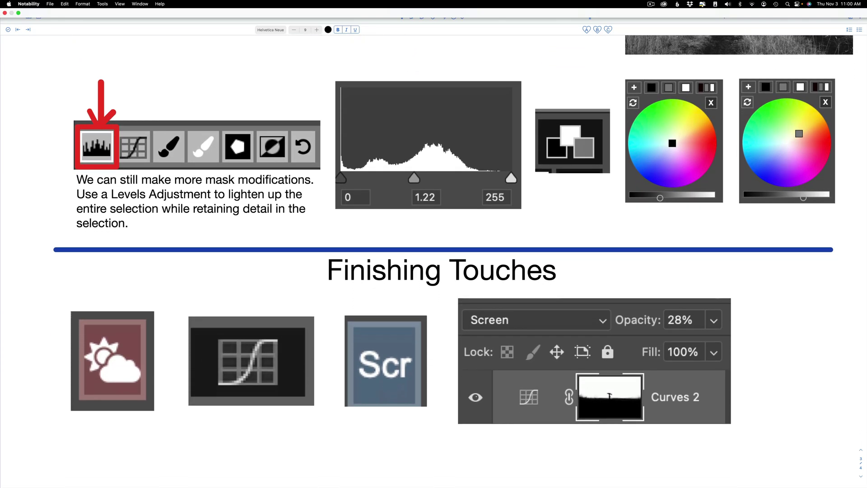
scroll(434, 244, "down", 2)
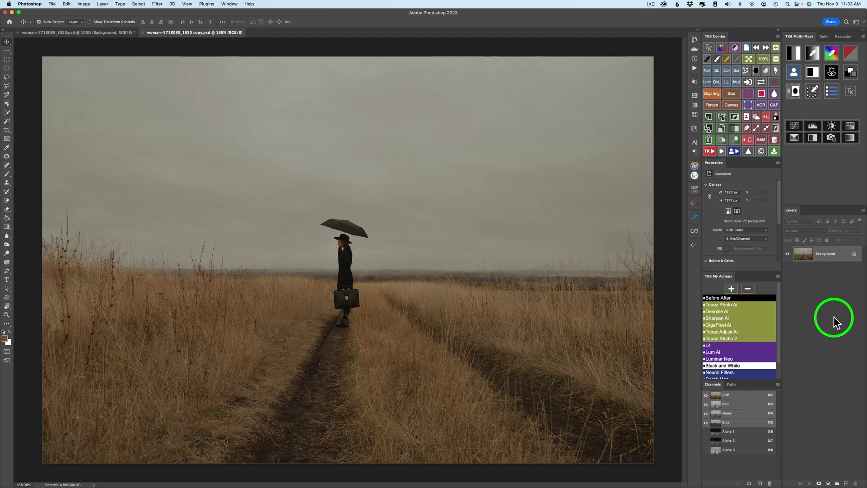
Set the Multi-Mask target colour by sampling the brown grass in the photo
left_click(833, 52)
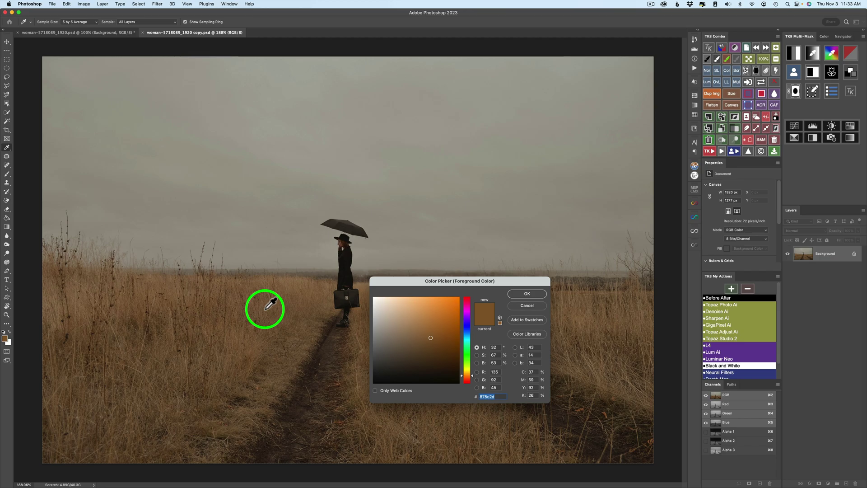
left_click(266, 308)
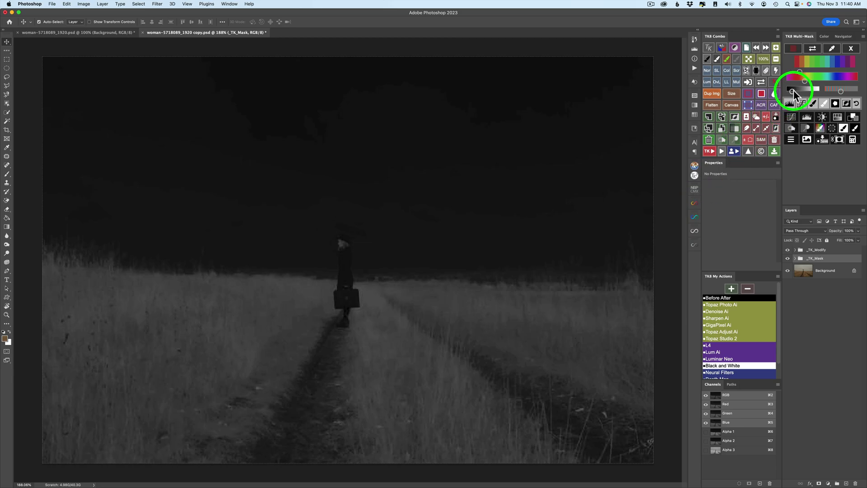
Raise the Multi-Mask luminosity slider so the grassy field turns bright in the mask
left_click(808, 90)
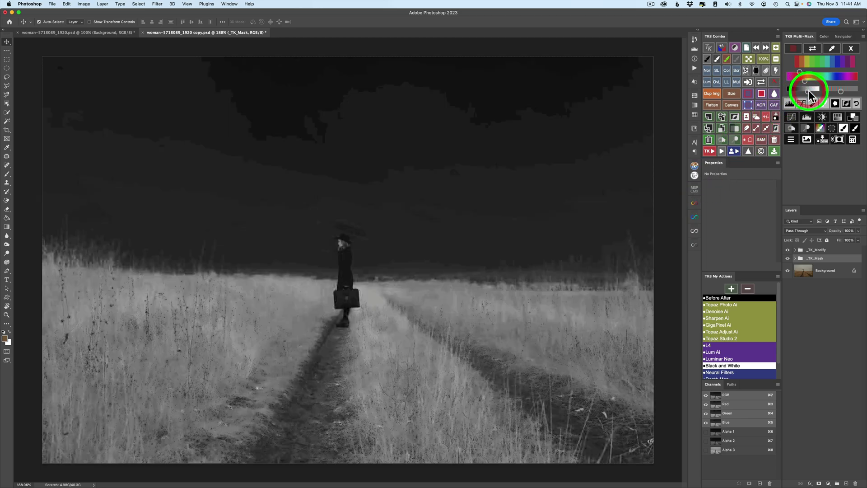
left_click_drag(810, 90, 811, 91)
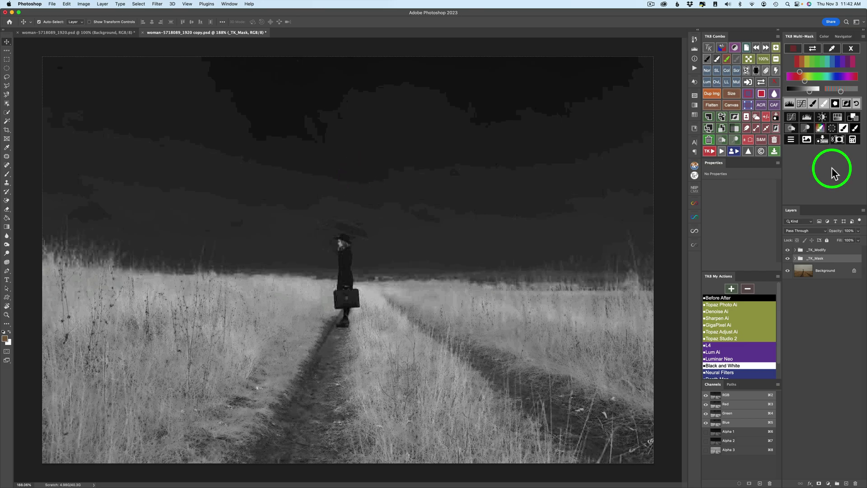
Save the grass mask as the _TK_Calculate channel using Multi-Mask Calculate
left_click(852, 140)
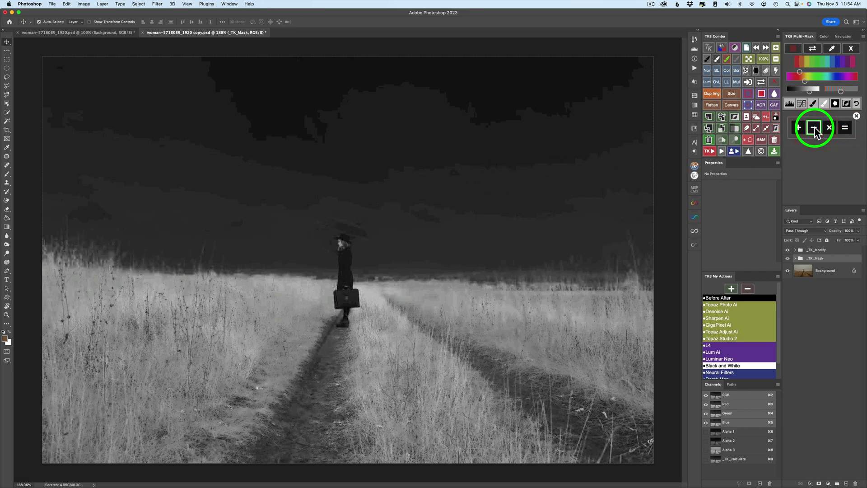
Discard the temporary mask layers and select the sky with the TK8 Combo button
left_click(852, 50)
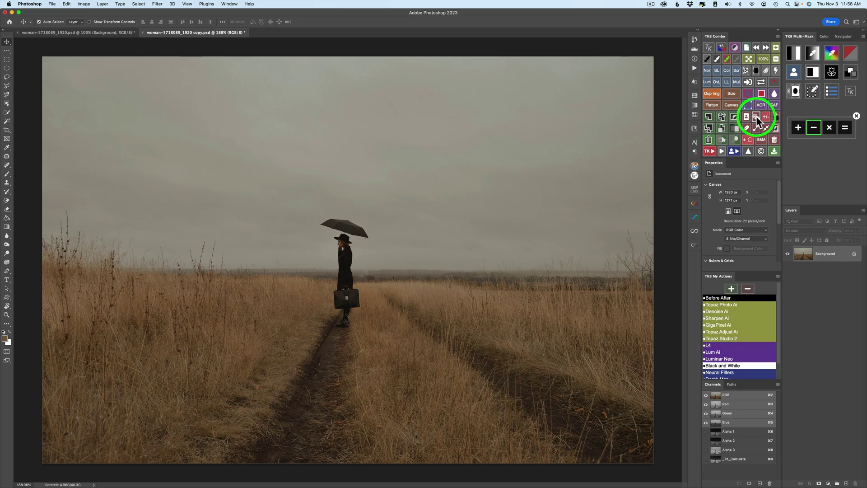
left_click(756, 116)
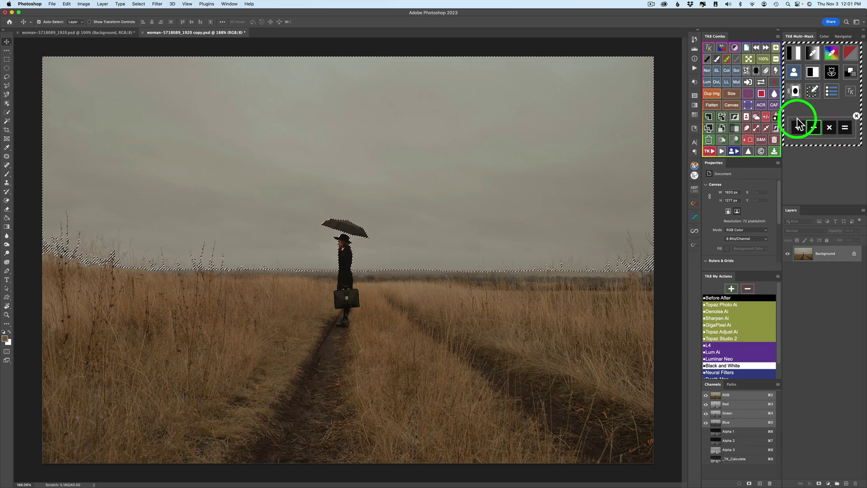
Make a Multi-Mask from the active sky selection, showing white sky over a black field
left_click(795, 71)
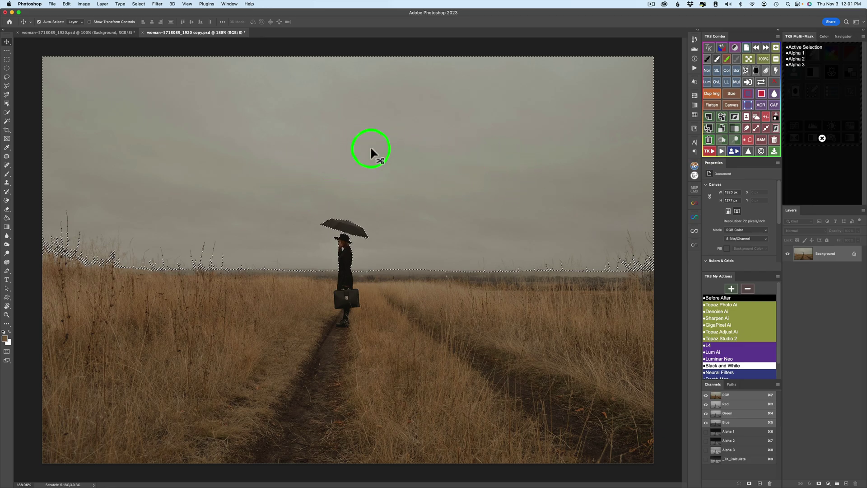
left_click(808, 47)
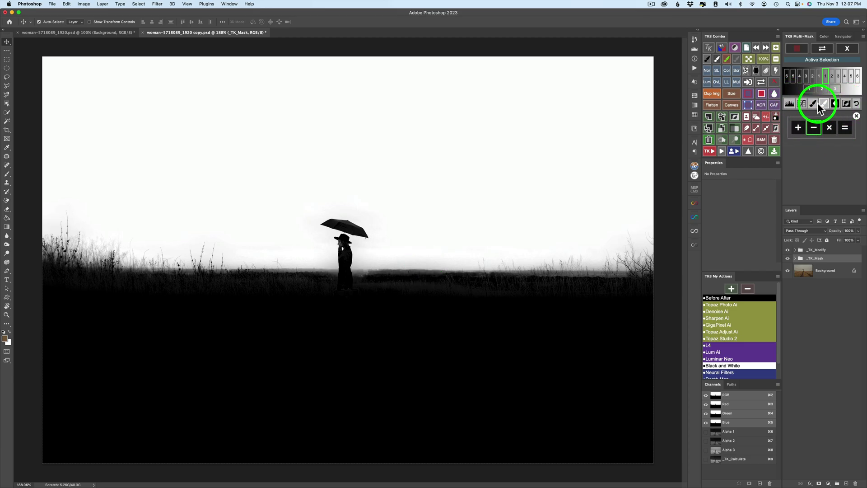
Add a Levels adjustment to the sky mask with black point 35 and white point 224
left_click(789, 105)
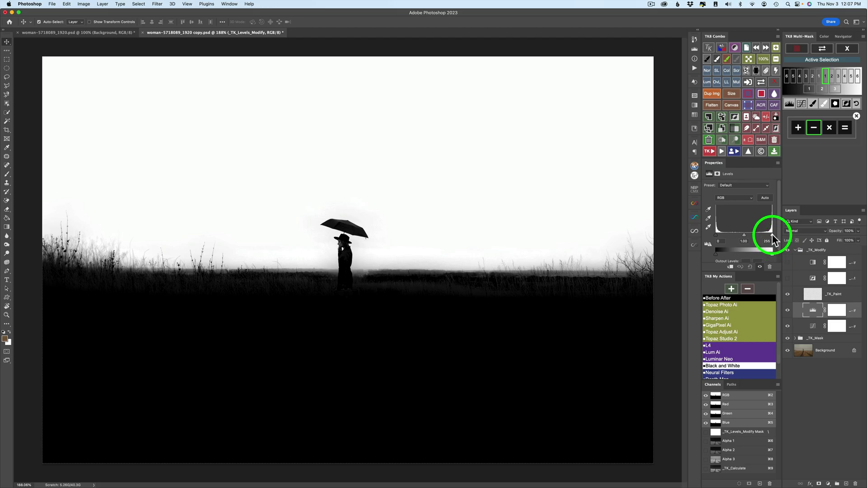
mouse_move(772, 234)
left_mouse_down()
mouse_move(741, 231)
mouse_move(774, 232)
mouse_move(765, 233)
left_mouse_up()
mouse_move(735, 232)
left_mouse_down()
mouse_move(716, 234)
mouse_move(755, 237)
mouse_move(715, 235)
mouse_move(723, 235)
left_mouse_up()
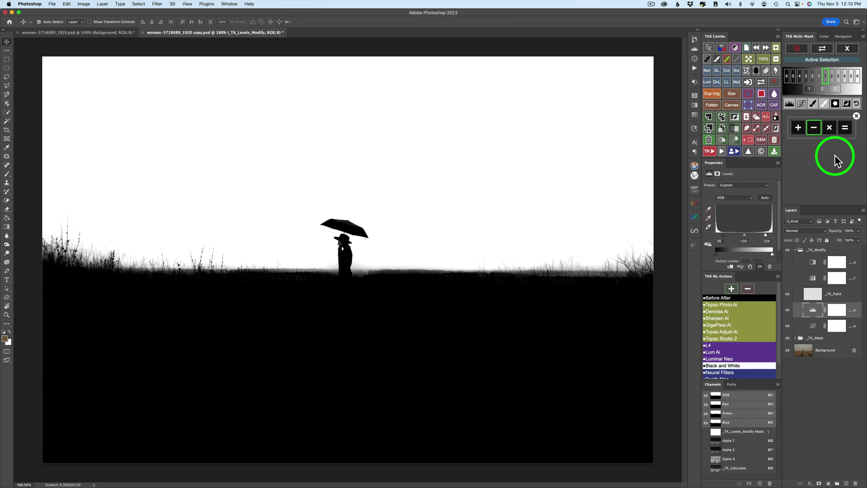
Combine the grass and sky masks with the = calculation button
left_click(844, 128)
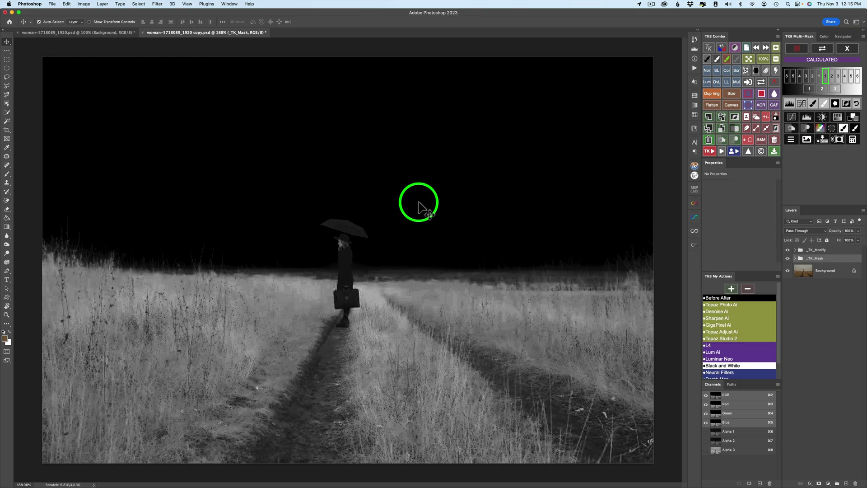
Add a _TK_Paint layer and brush the umbrella and head to black
left_click(813, 105)
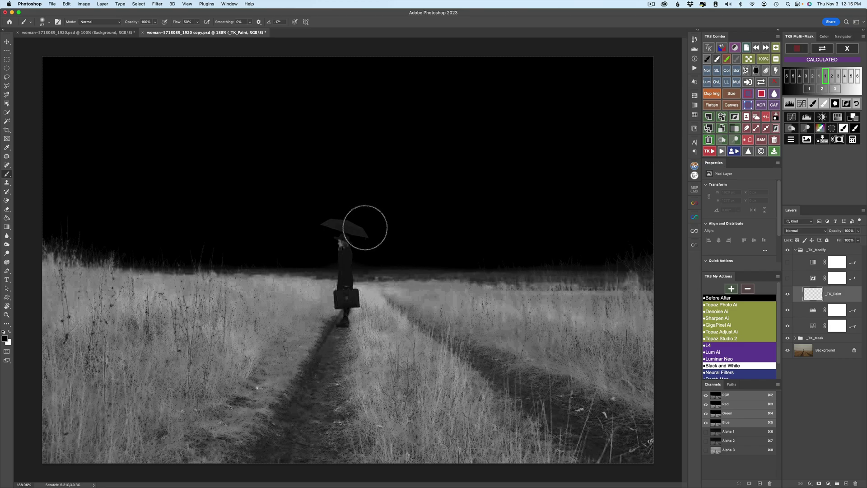
mouse_move(317, 228)
left_mouse_down()
mouse_move(372, 228)
mouse_move(329, 238)
mouse_move(369, 240)
mouse_move(332, 245)
mouse_move(365, 248)
mouse_move(335, 250)
mouse_move(357, 254)
mouse_move(335, 256)
mouse_move(349, 256)
mouse_move(338, 255)
mouse_move(369, 238)
mouse_move(341, 222)
left_mouse_up()
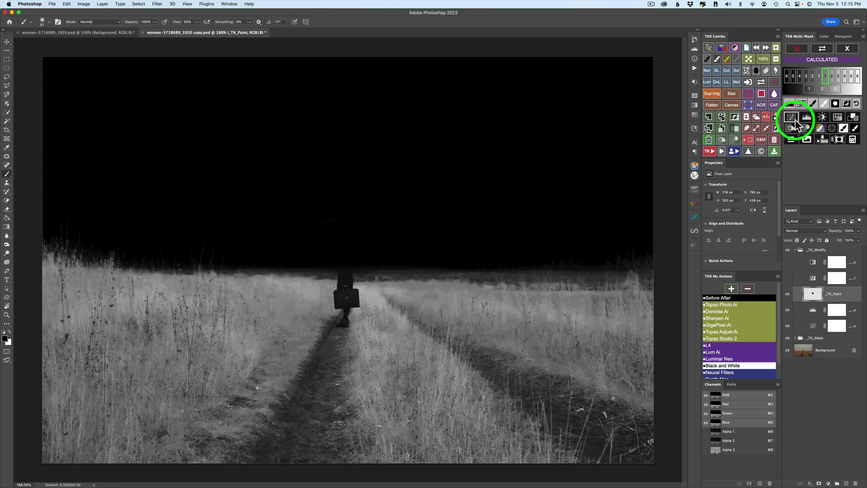
Set the mask's Levels midtone to 1.34 and apply it as a Color Grading curves layer
left_click(789, 104)
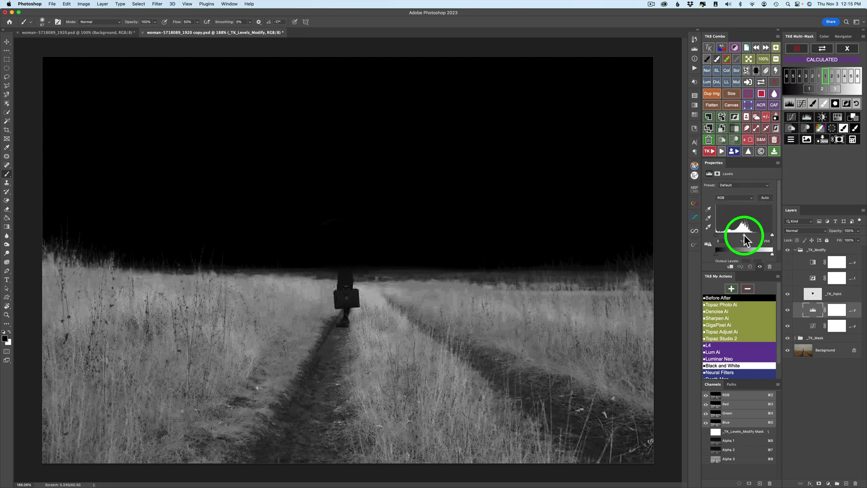
left_click_drag(743, 235, 735, 234)
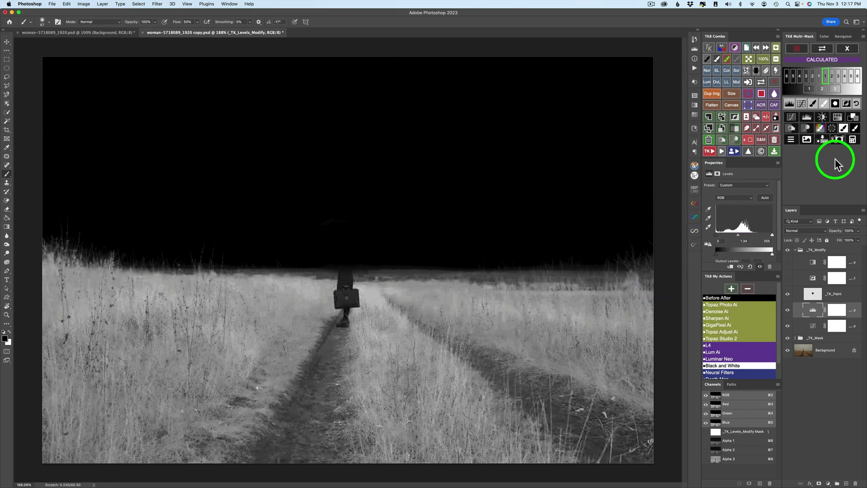
left_click(853, 119)
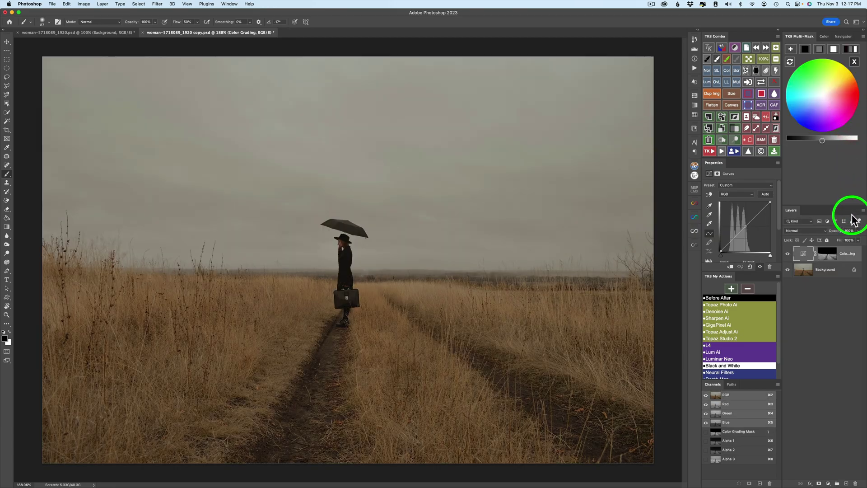
Give the Color Grading layer a red tint, brighten it, then shift the tint toward green-grey
left_click(804, 255)
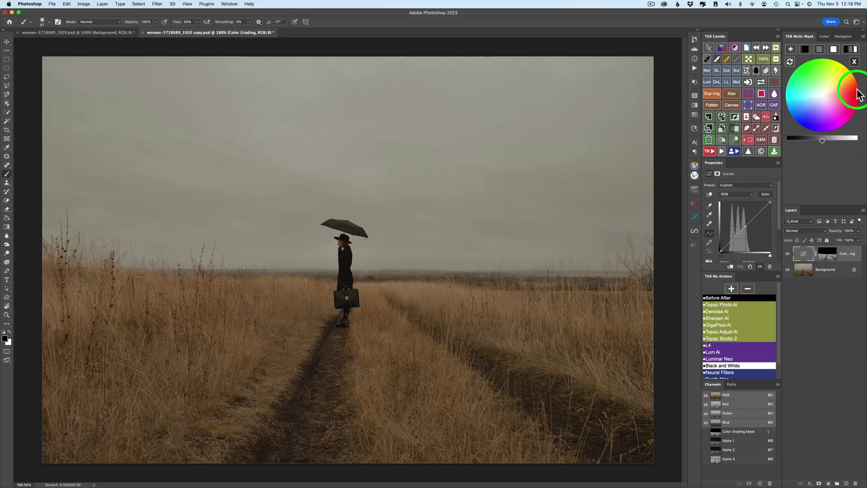
left_click(819, 49)
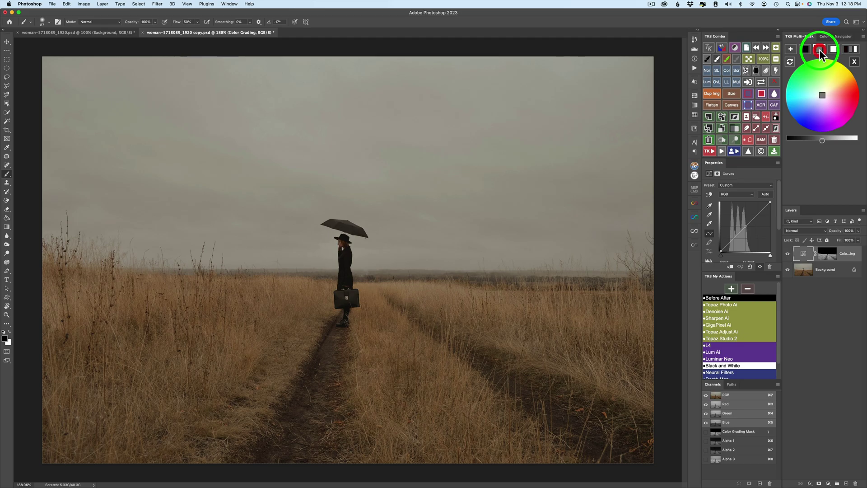
left_click(823, 138)
left_click_drag(823, 139, 835, 140)
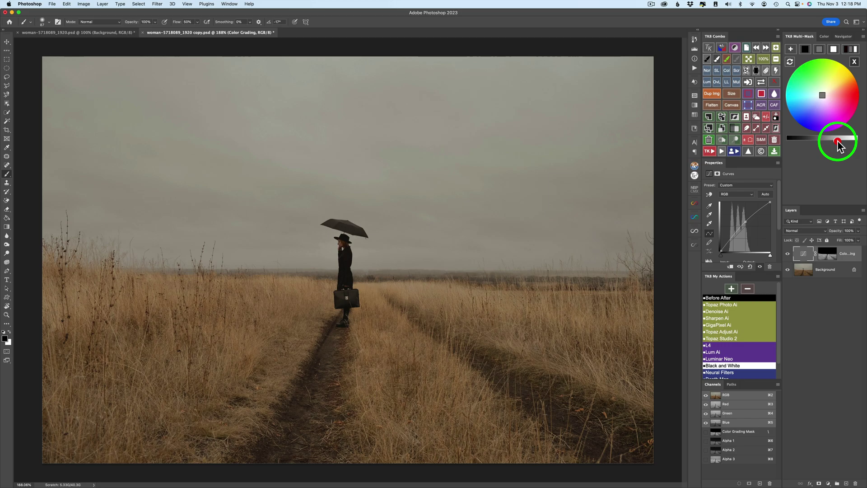
left_click(823, 94)
left_click_drag(823, 94, 831, 88)
Reset the grading colour to neutral, lower its brightness slightly, and hide it for comparison
left_click(804, 49)
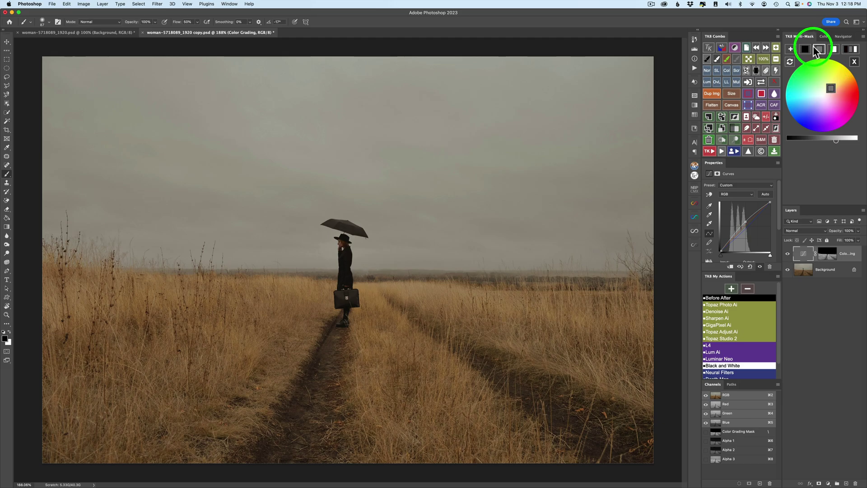
left_click(822, 139)
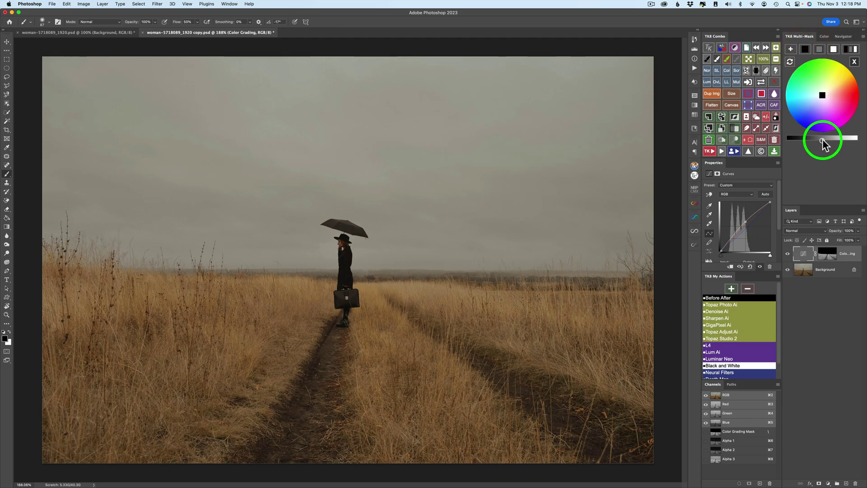
left_click_drag(821, 139, 814, 137)
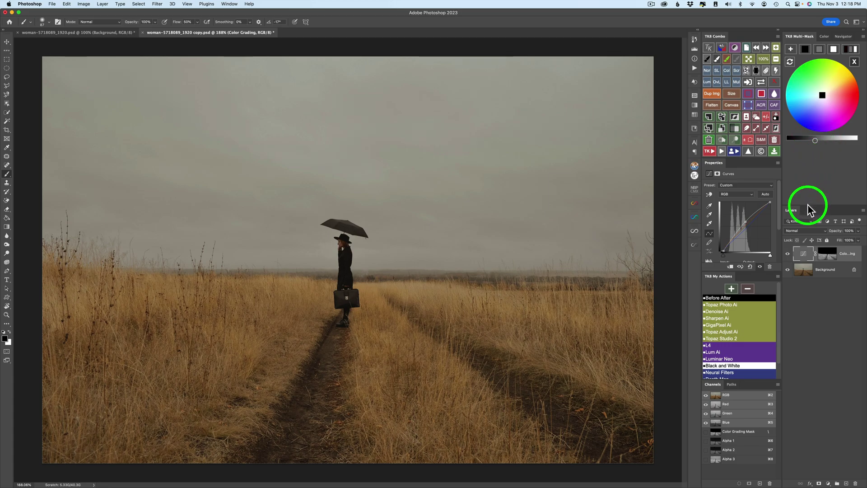
left_click(788, 254)
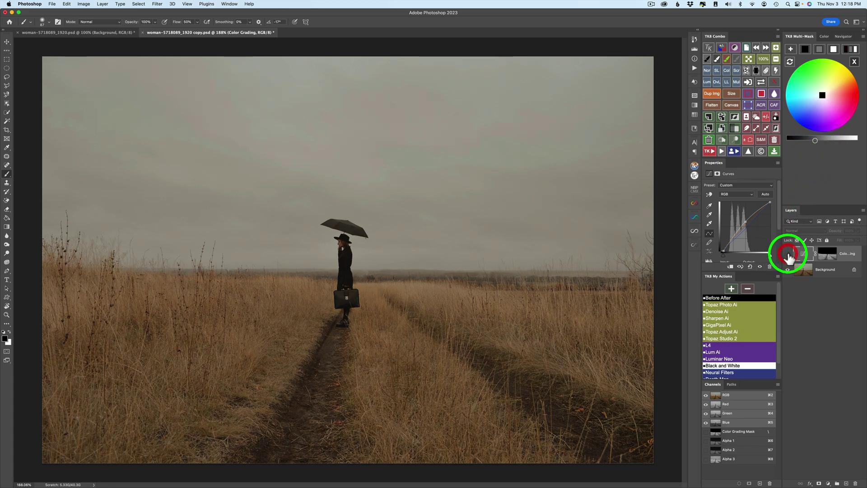
Make the Color Grading layer visible again
left_click(788, 255)
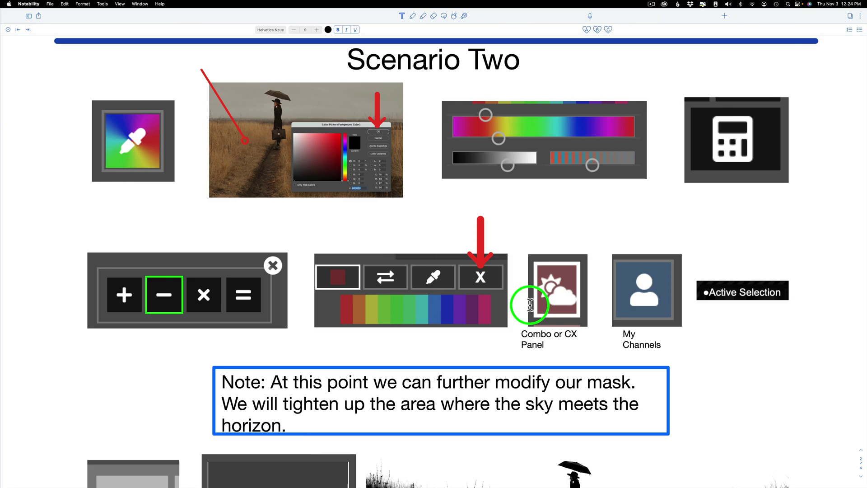
Scroll down through the Notability lesson notes, then back up to the Scenario Two section
scroll(530, 305, "down", 1)
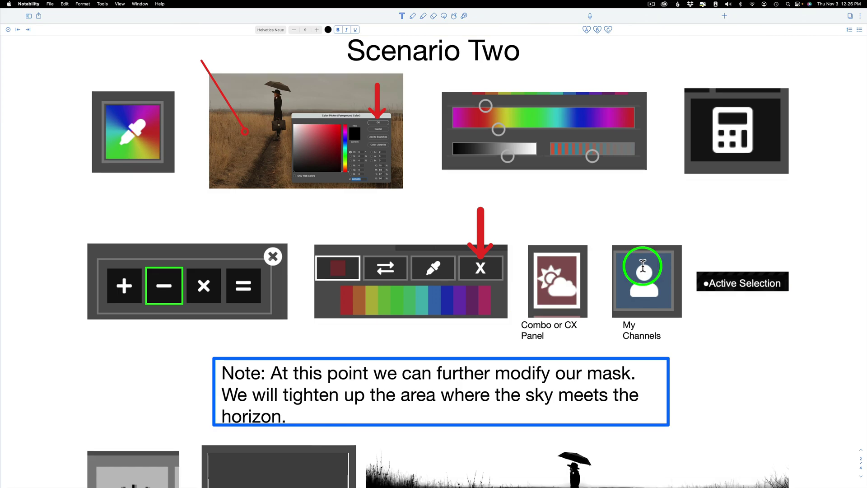
scroll(643, 265, "down", 5)
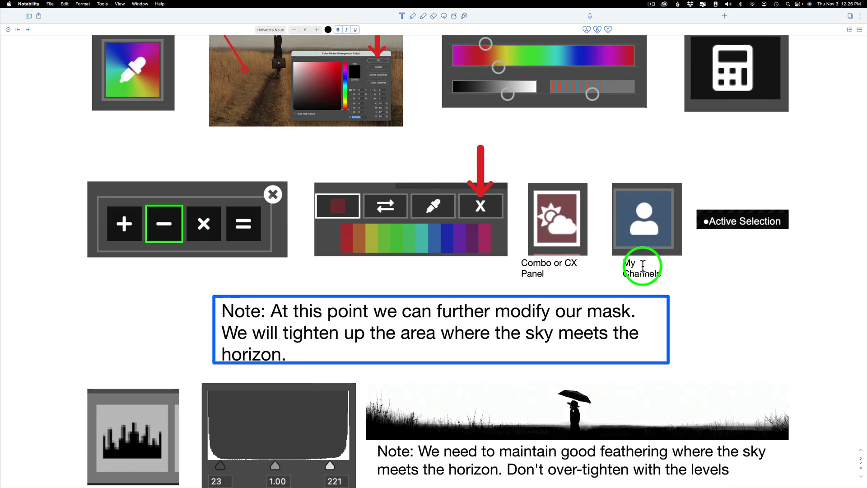
scroll(643, 265, "down", 15)
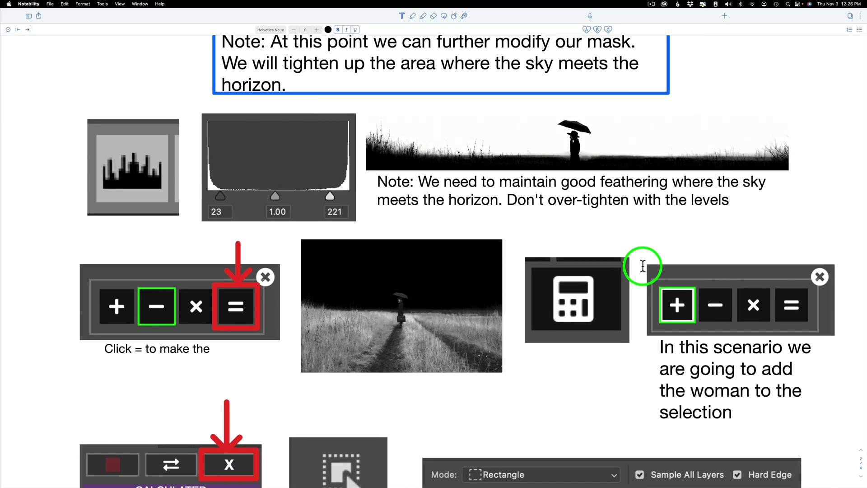
scroll(643, 265, "down", 4)
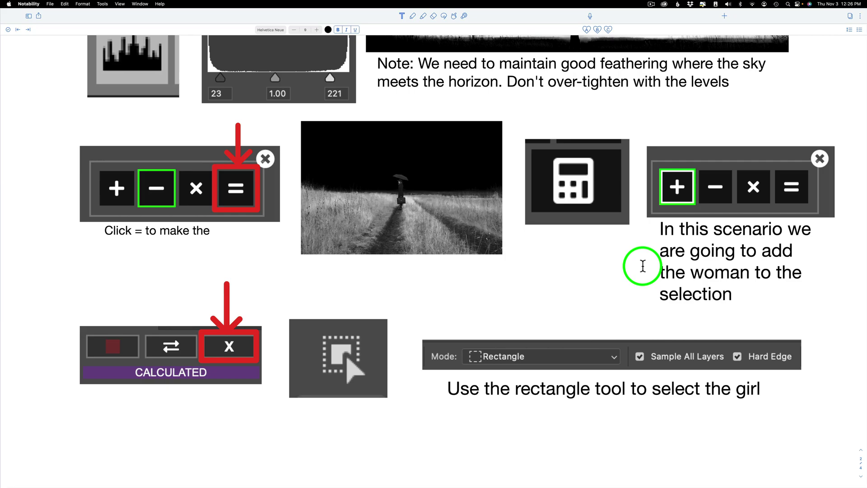
scroll(643, 266, "down", 8)
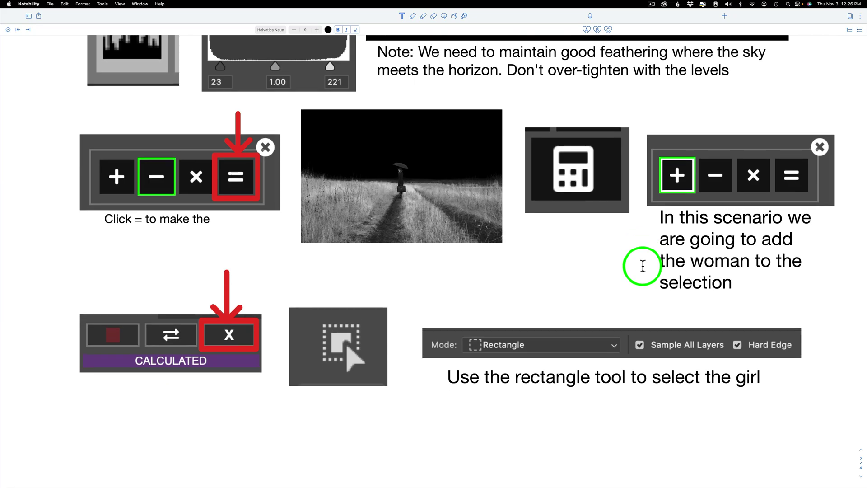
scroll(642, 265, "down", 15)
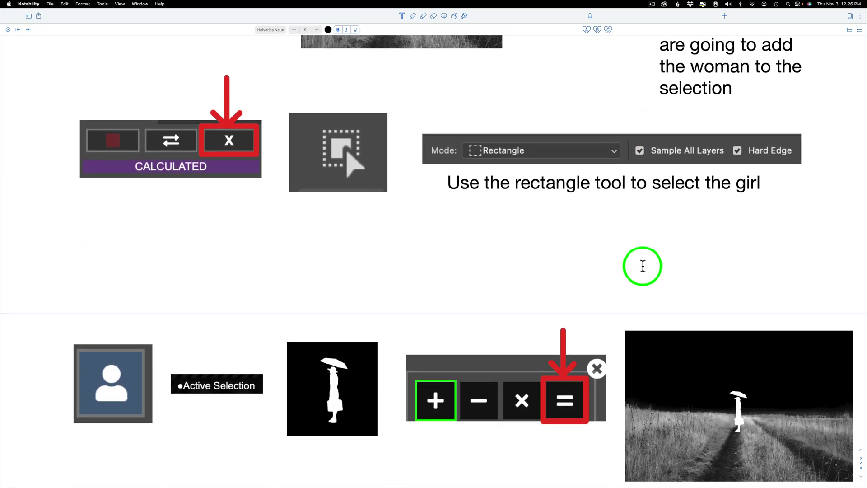
scroll(643, 266, "down", 10)
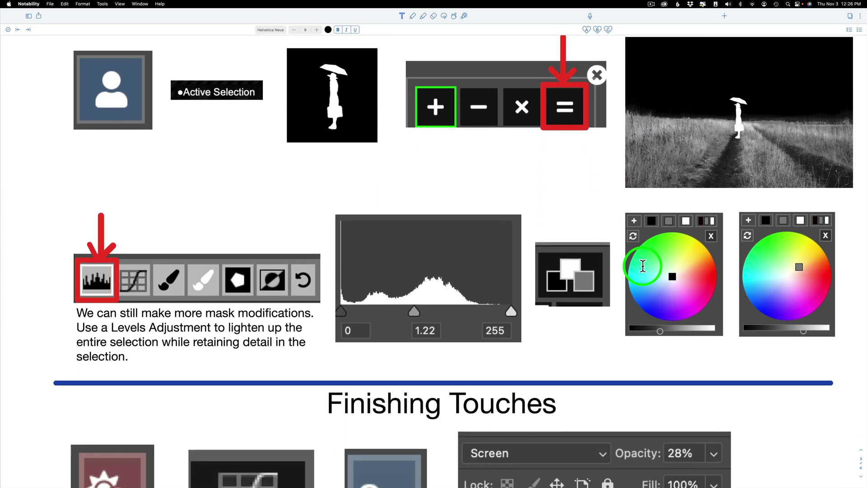
scroll(642, 266, "down", 5)
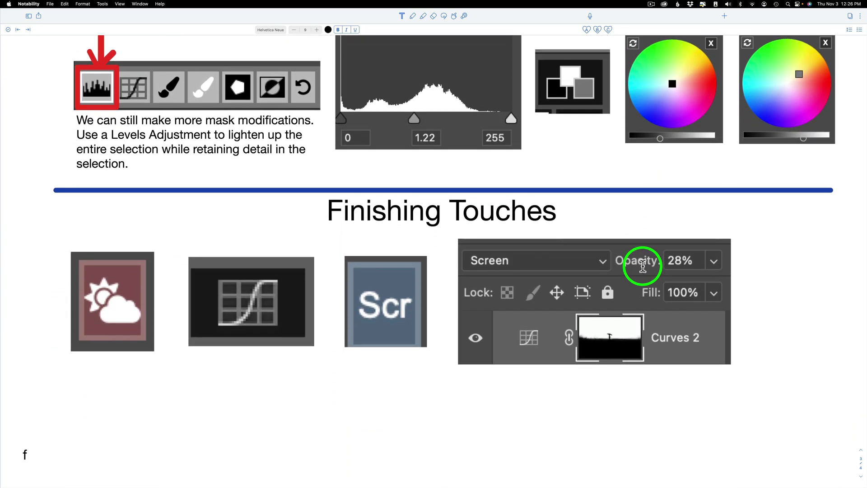
scroll(644, 263, "up", 20)
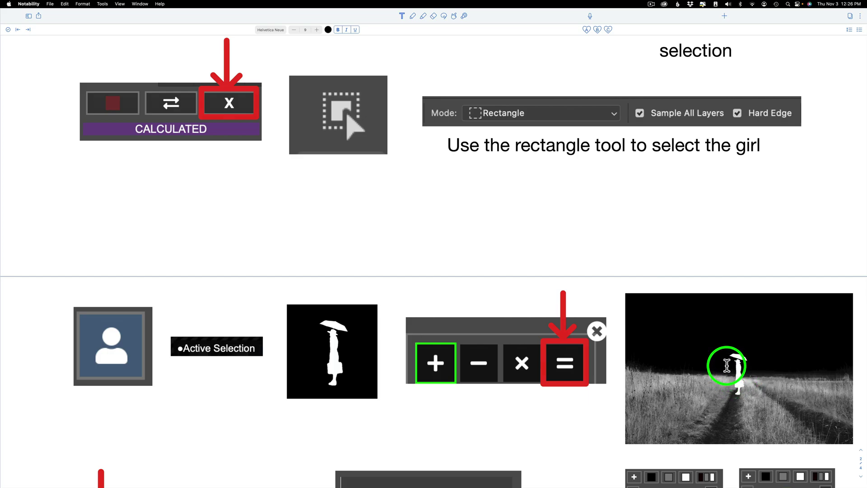
scroll(726, 365, "up", 20)
scroll(726, 365, "up", 8)
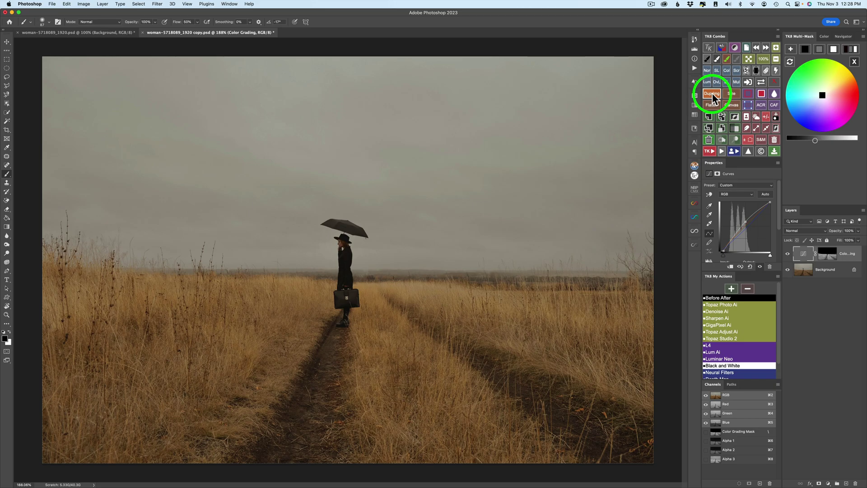
Duplicate the image, fit it to the window, and delete the duplicate's Color Grading layer
left_click(711, 93)
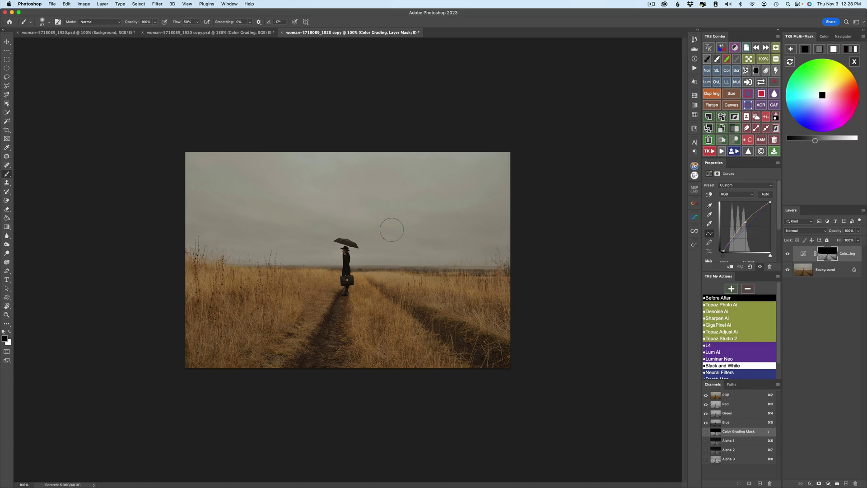
key("super+0")
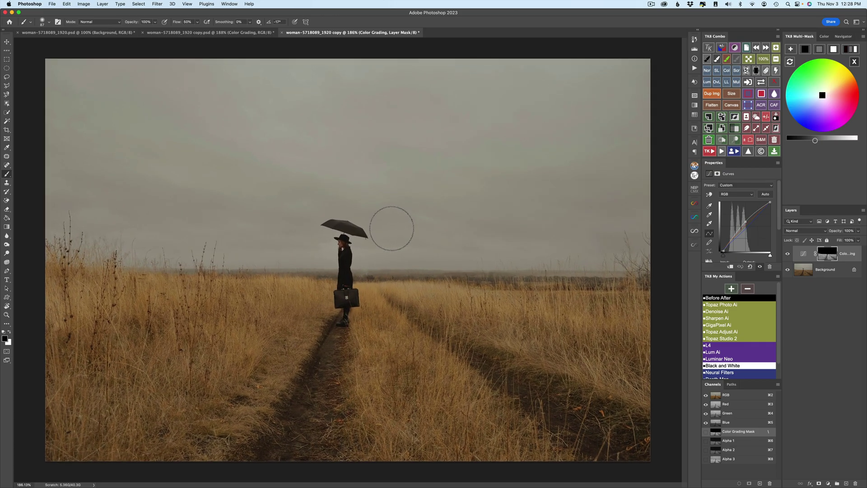
left_click(215, 36)
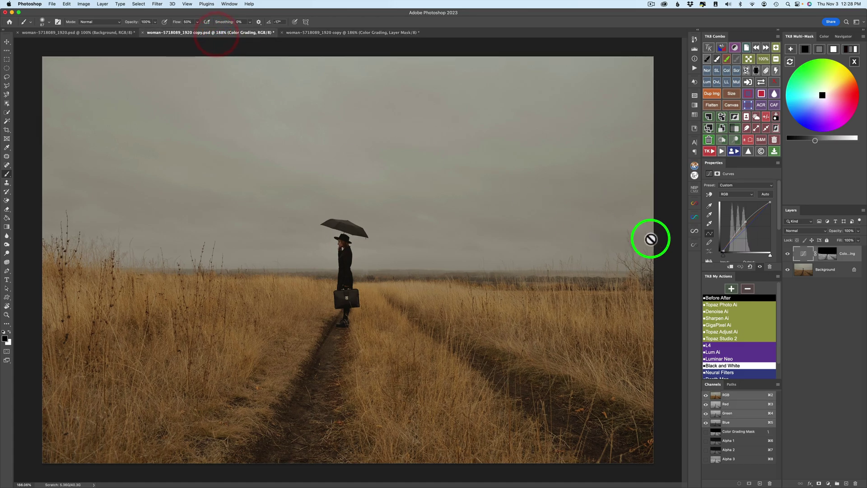
left_click(358, 34)
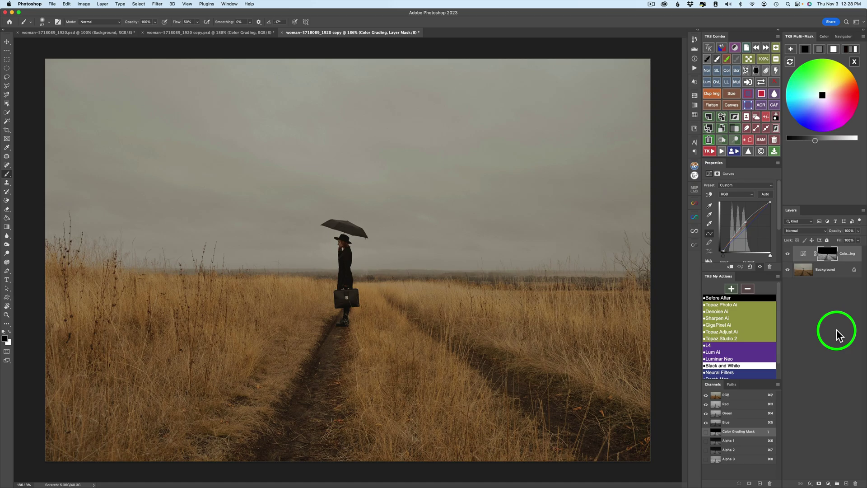
left_click(803, 253)
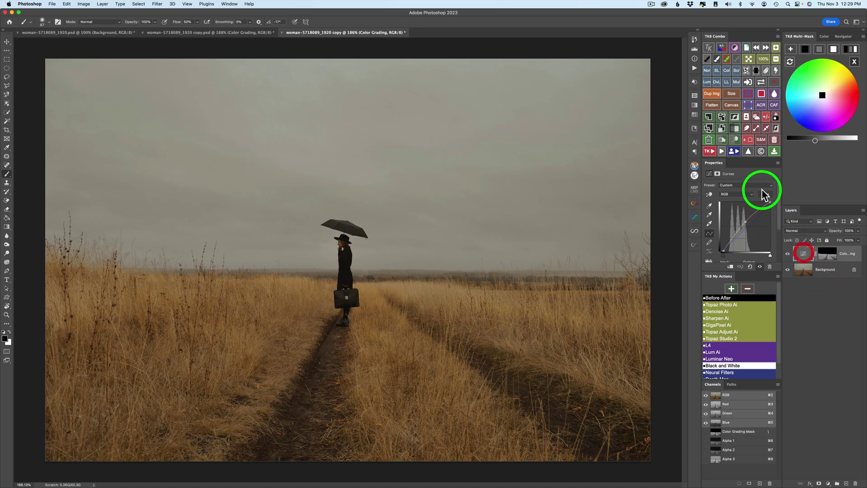
left_click(708, 140)
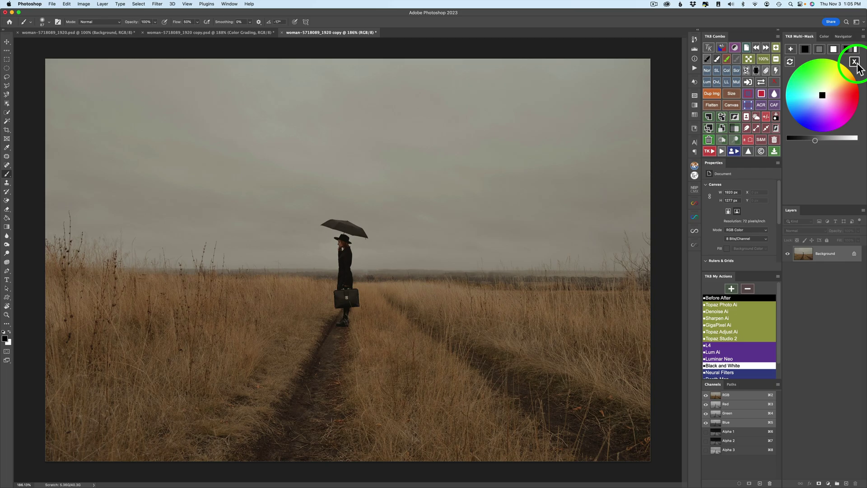
Sample the brown grass colour (#7c5f41) as the Multi-Mask target colour
left_click(854, 62)
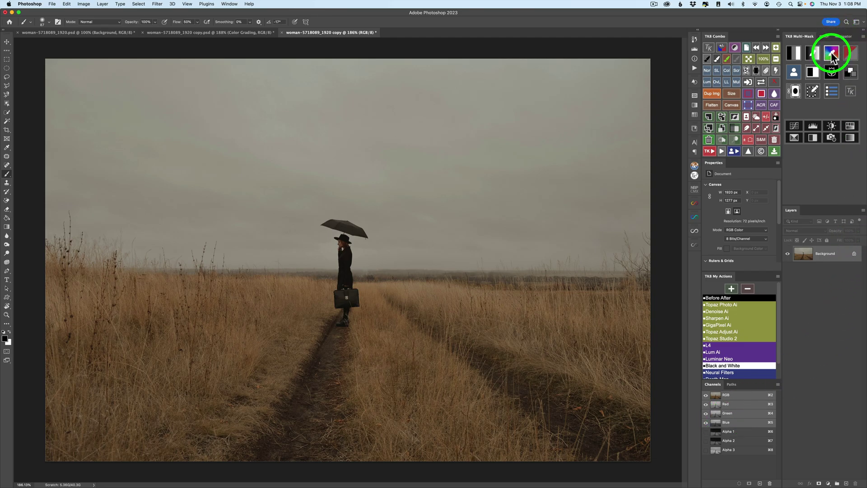
left_click(833, 54)
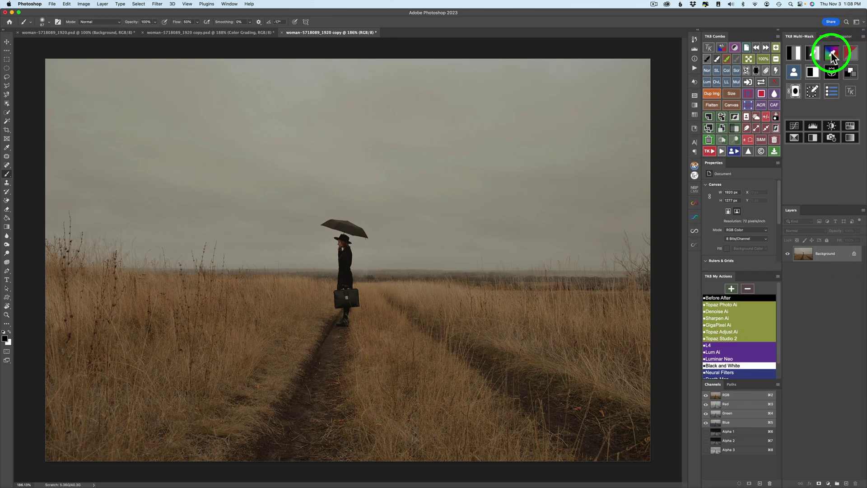
left_click(265, 309)
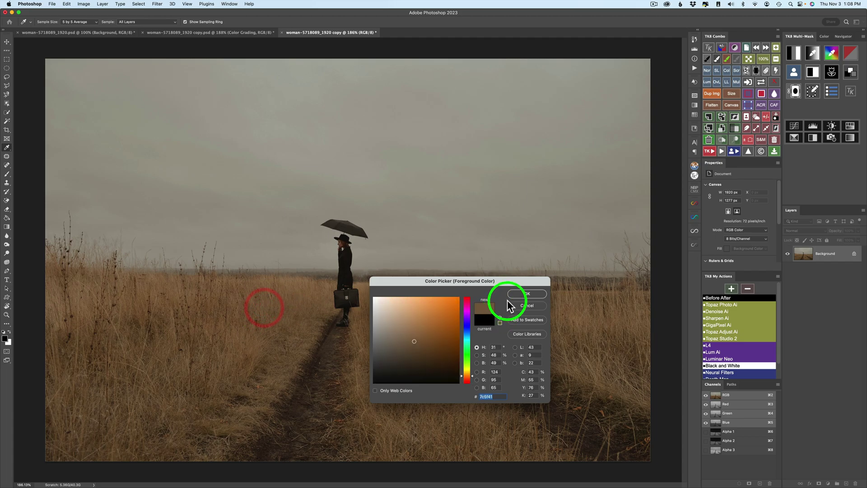
Generate and brighten the colour mask, set its calculation to subtract, then cancel the mask
left_click(517, 293)
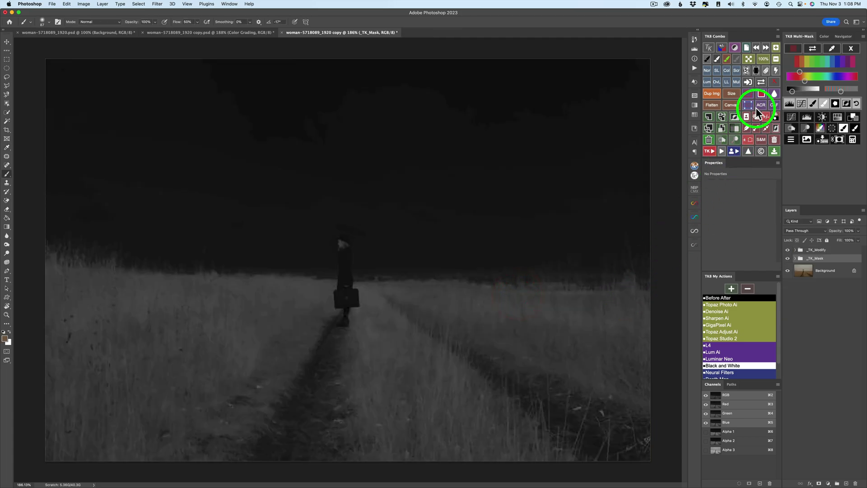
left_click(811, 90)
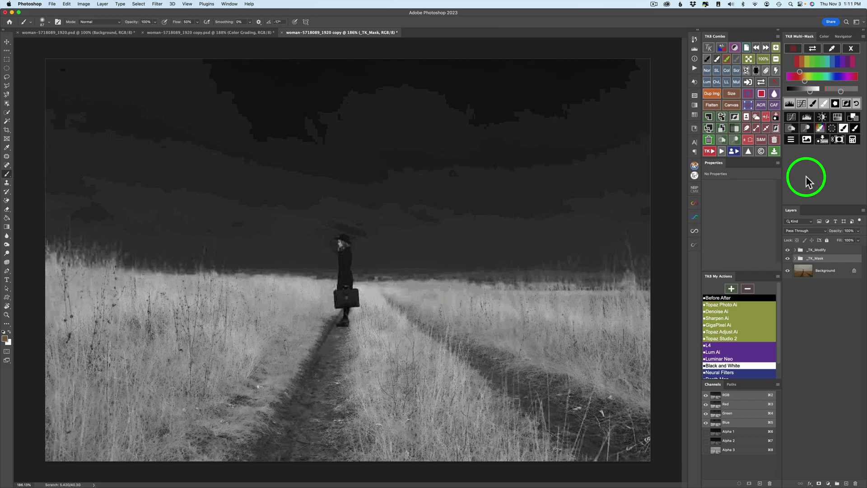
left_click(853, 139)
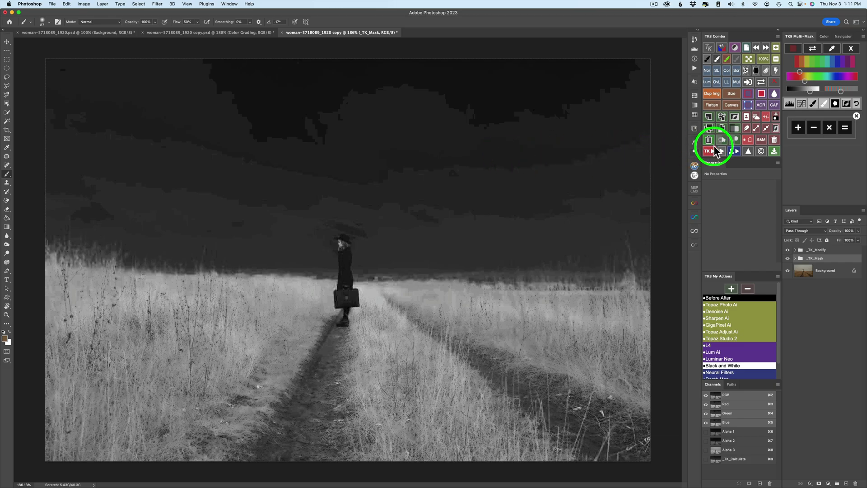
left_click(814, 128)
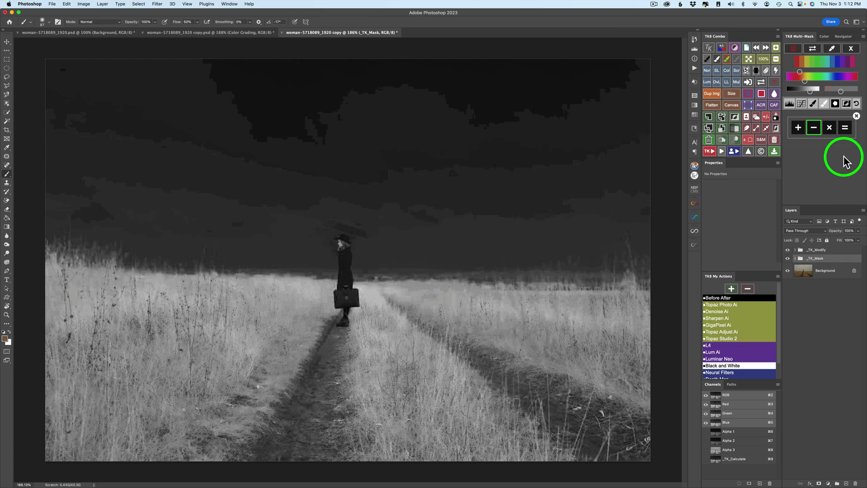
left_click(851, 48)
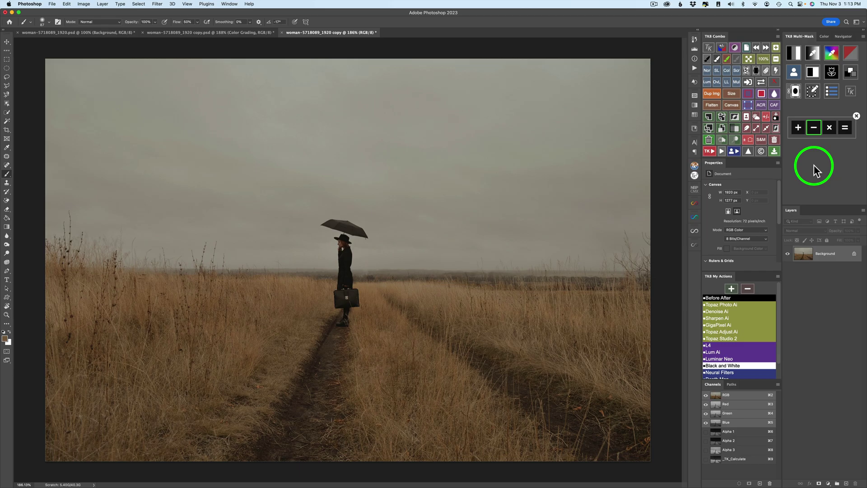
Auto-select the sky and build a Multi-Mask from the active selection
left_click(755, 116)
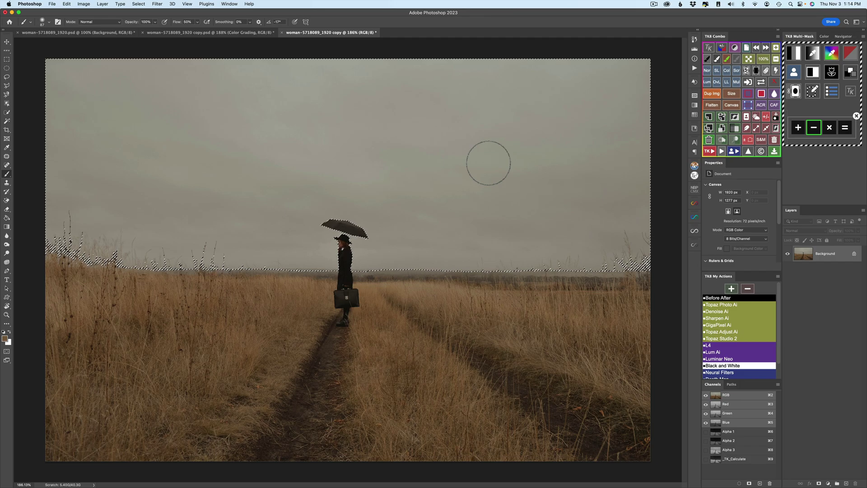
left_click(790, 460)
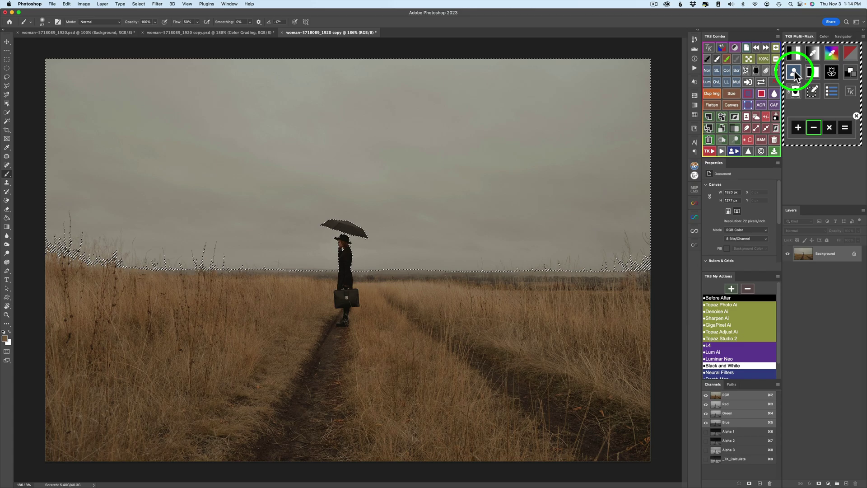
left_click(795, 72)
left_click(804, 47)
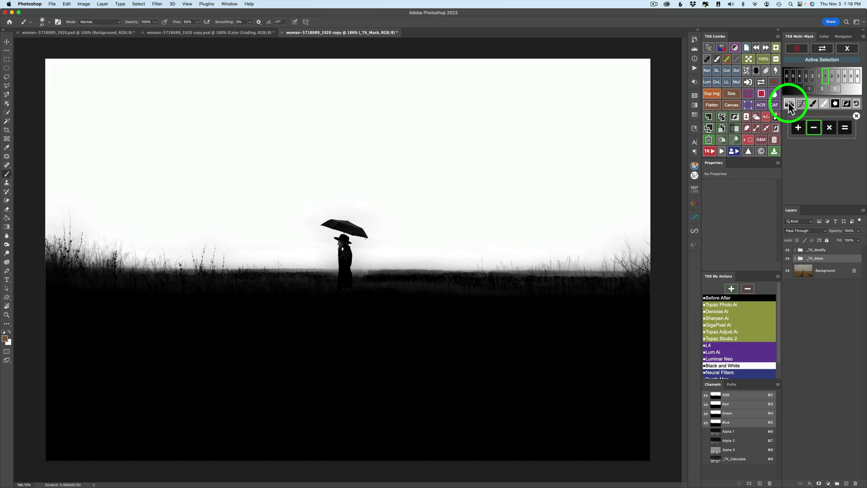
Refine the sky mask with Levels at 24 and 235 and calculate the combined mask
left_click(788, 103)
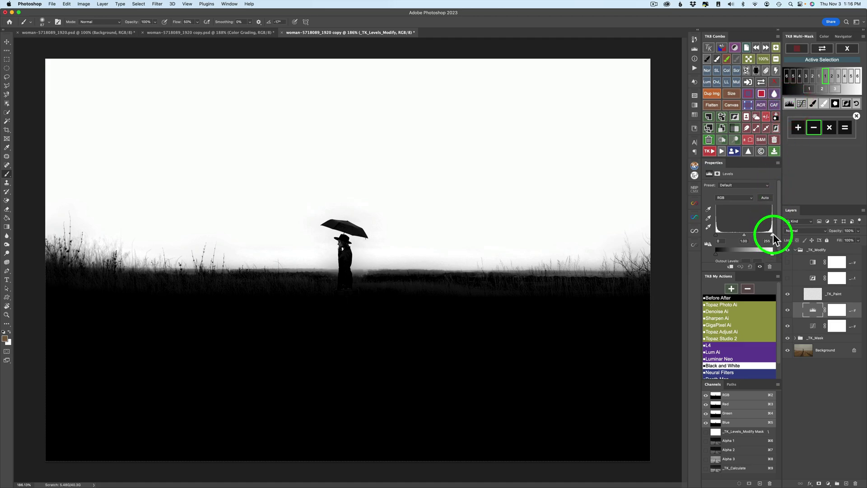
left_click_drag(771, 235, 766, 233)
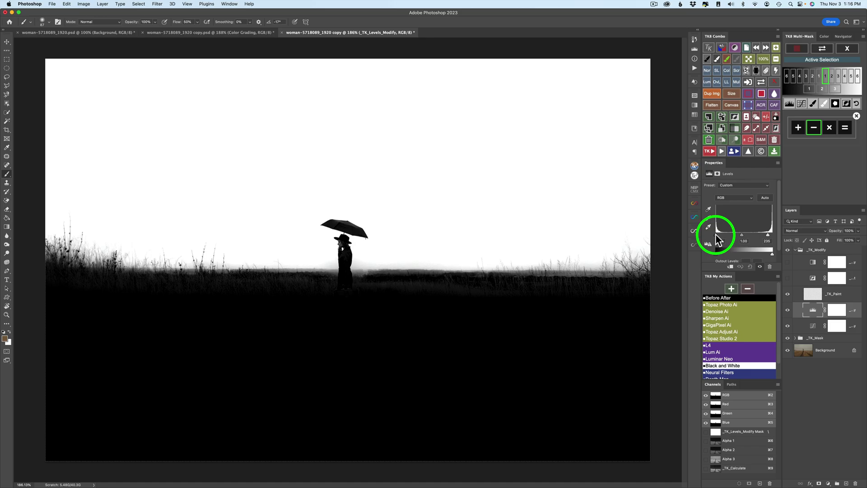
left_click_drag(715, 234, 721, 234)
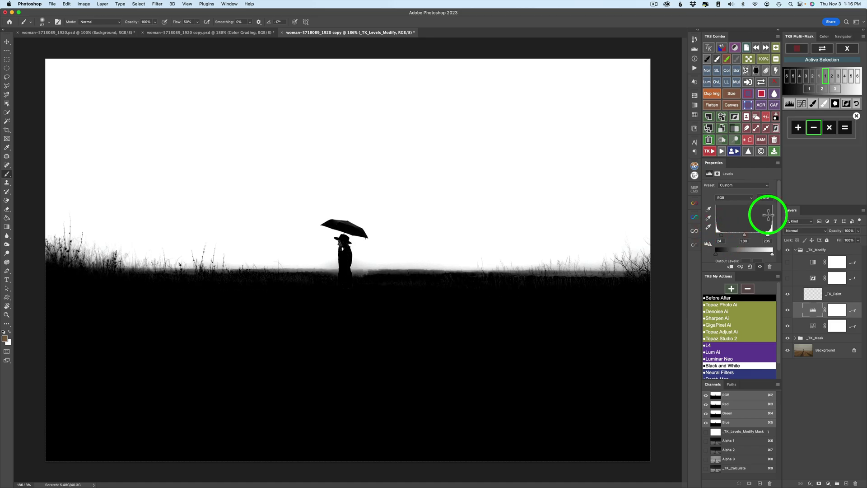
left_click(844, 128)
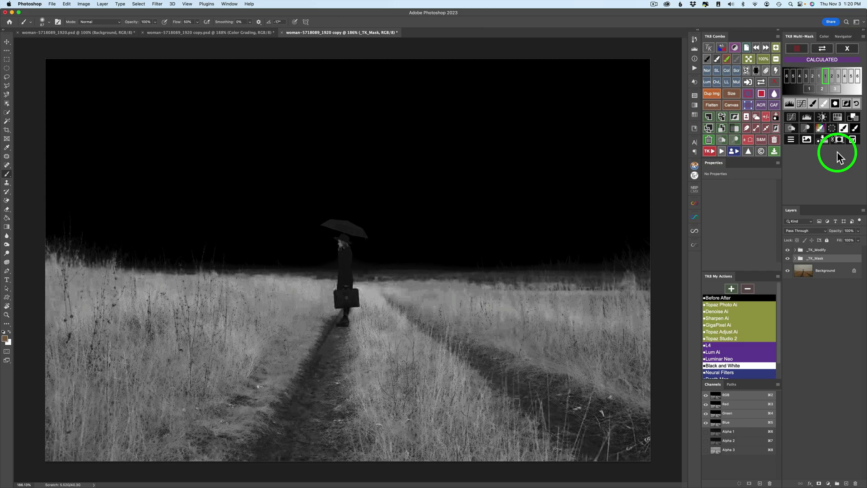
Discard the calculated mask and select the woman, umbrella and case with Object Selection
left_click(852, 140)
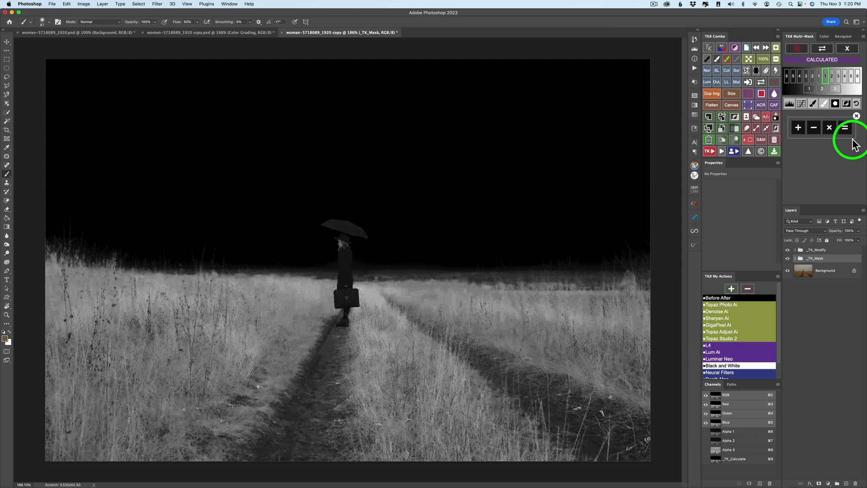
left_click(798, 128)
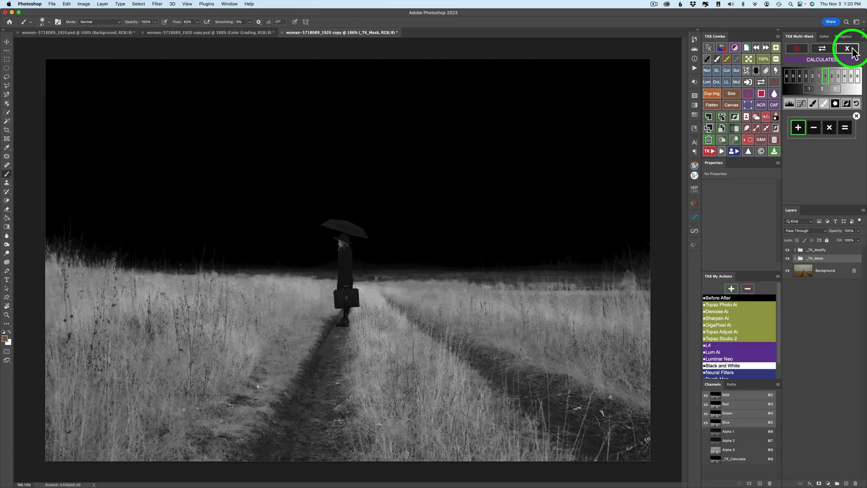
left_click(848, 48)
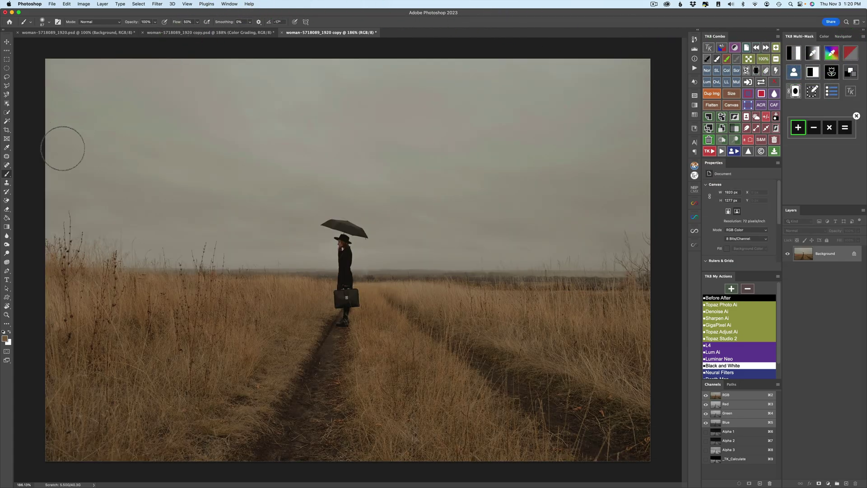
left_click(7, 104)
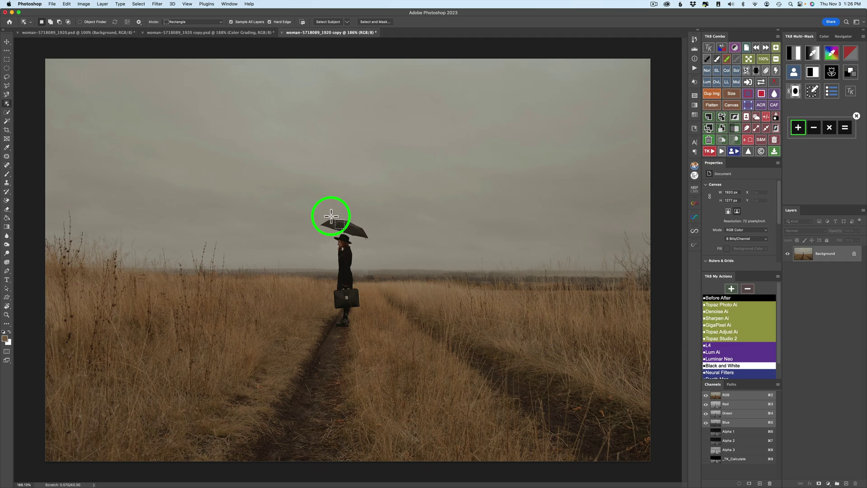
left_click_drag(331, 215, 360, 327)
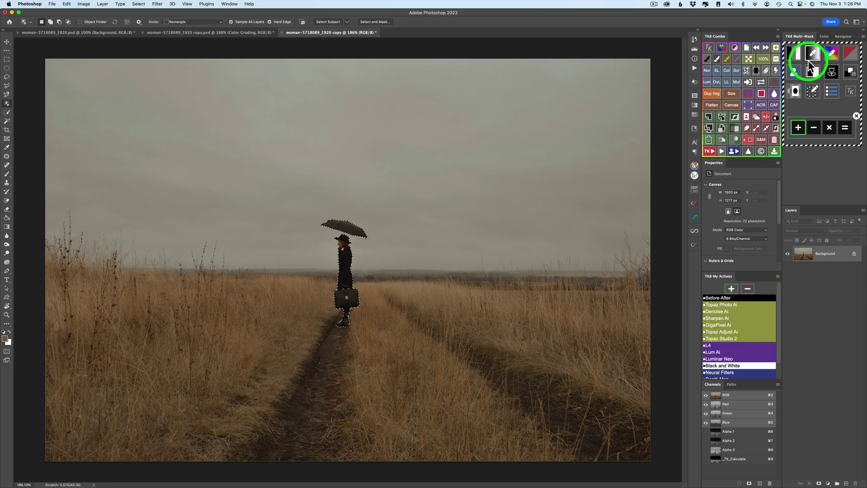
Build a mask from the woman's selection and calculate it together with the grass mask
left_click(794, 70)
left_click(800, 47)
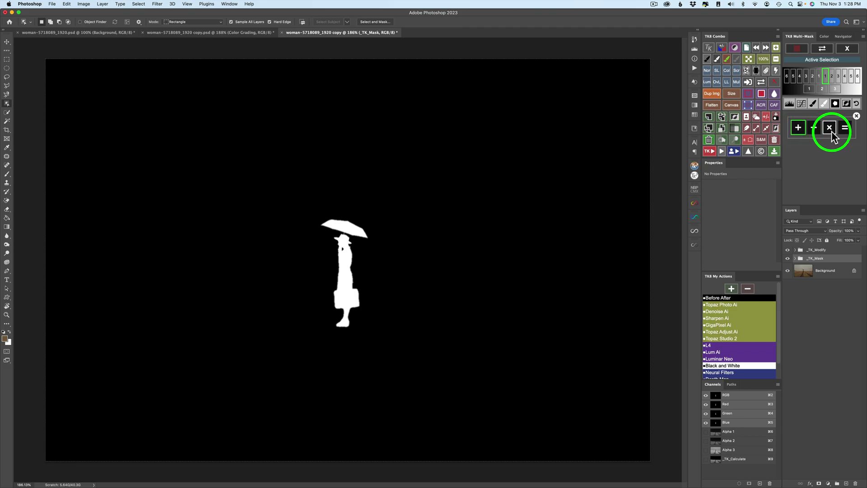
left_click(844, 128)
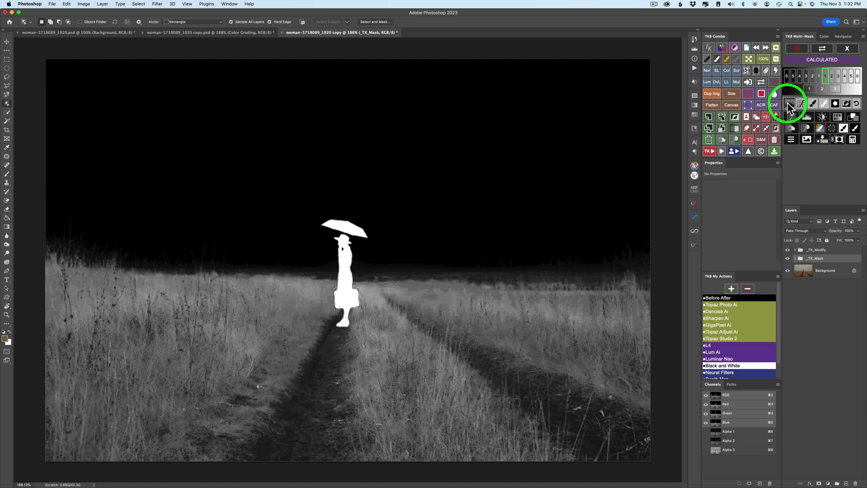
Add a Levels adjustment to the calculated mask and lift its midtones to 1.58 to lighten the grass
left_click(788, 103)
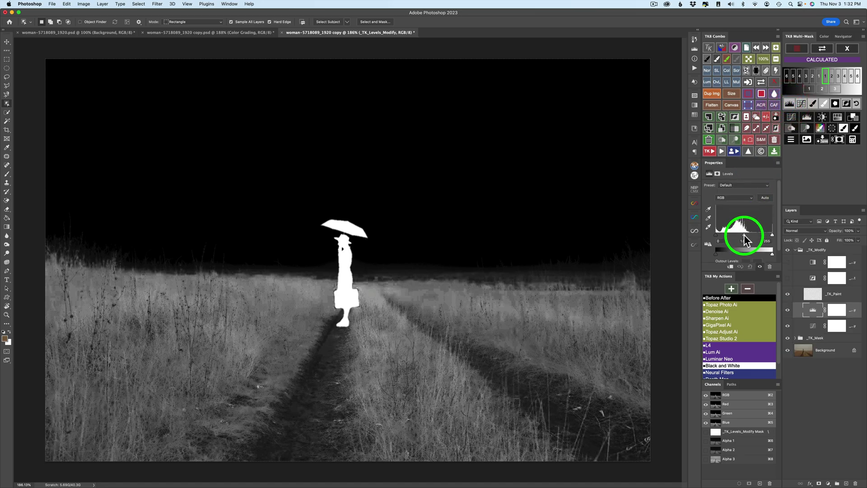
left_click_drag(744, 235, 733, 234)
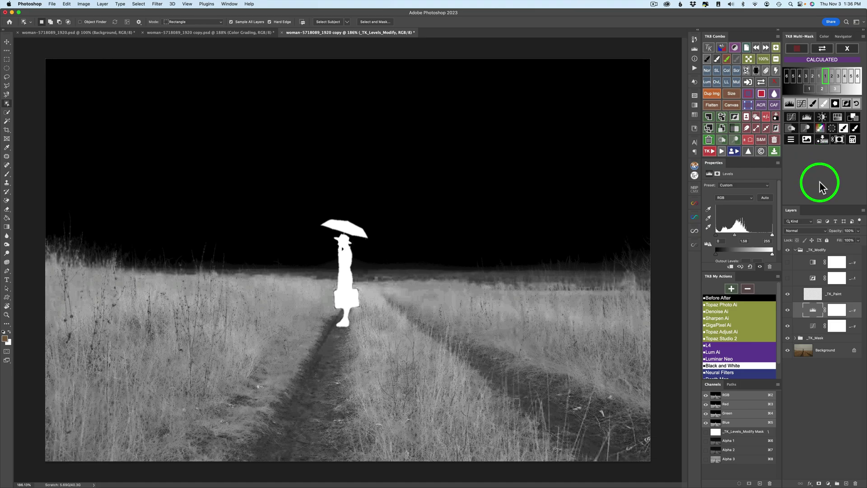
Grade the masked grass and woman from neutral grey, slightly brightened and tinted, then compare before and after
left_click(855, 118)
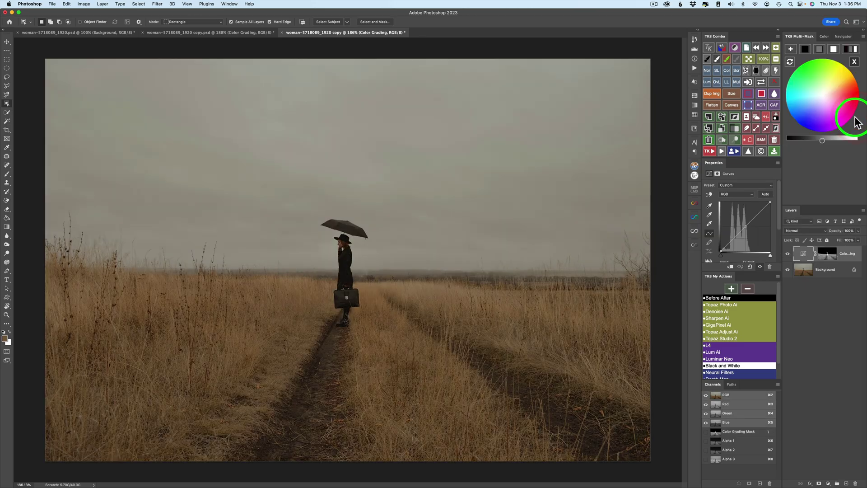
left_click(819, 50)
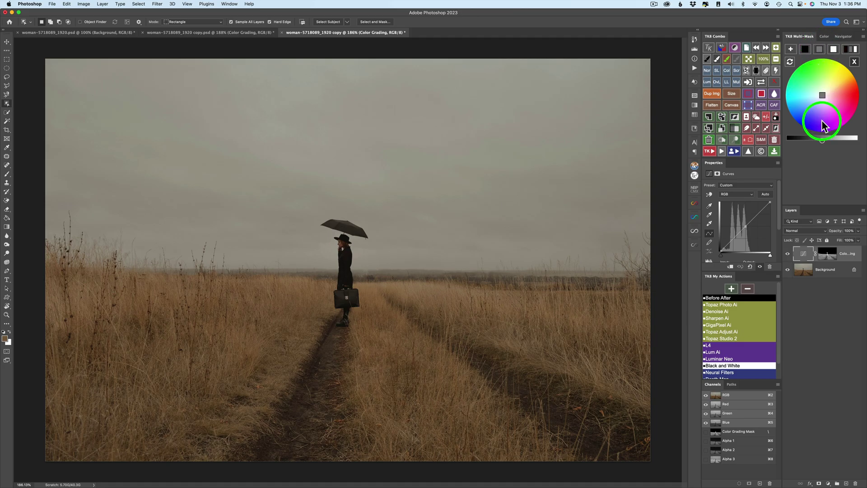
left_click_drag(822, 141, 834, 141)
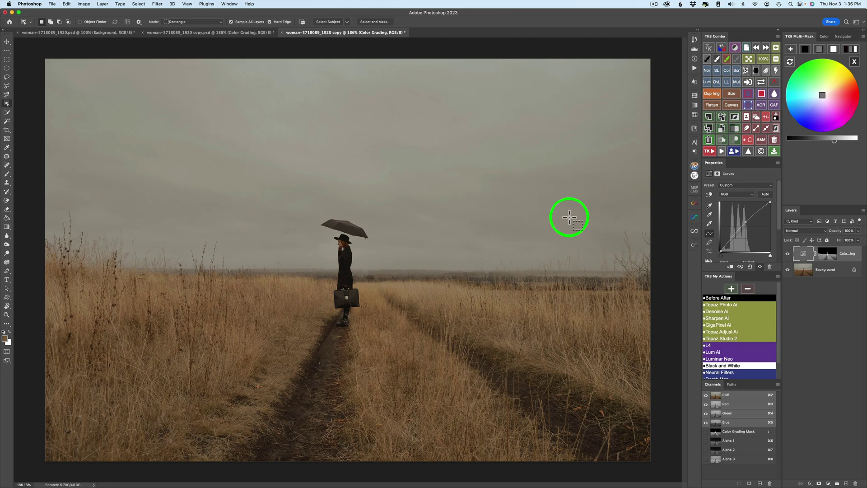
mouse_move(823, 93)
left_mouse_down()
mouse_move(832, 78)
mouse_move(805, 48)
mouse_move(822, 142)
mouse_move(814, 141)
left_mouse_up()
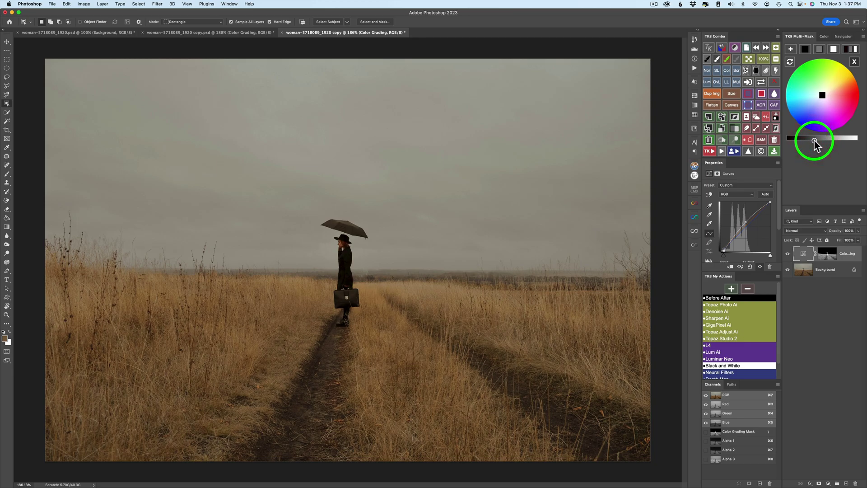
left_click(788, 255)
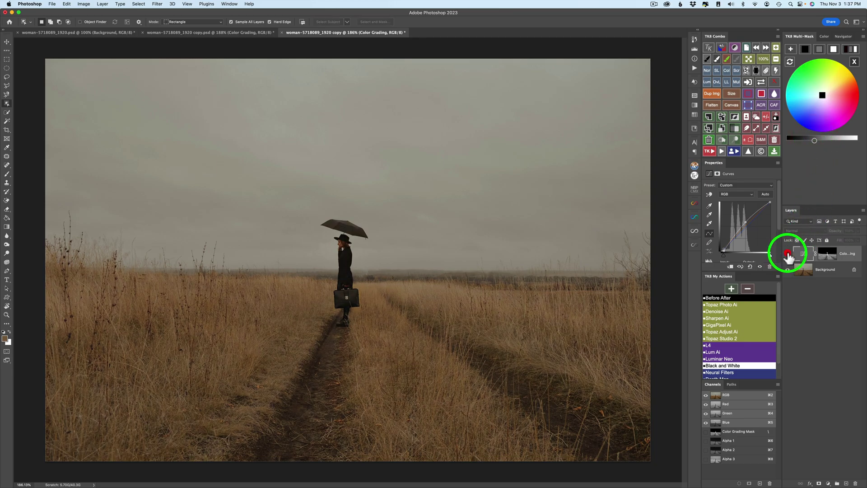
left_click(787, 255)
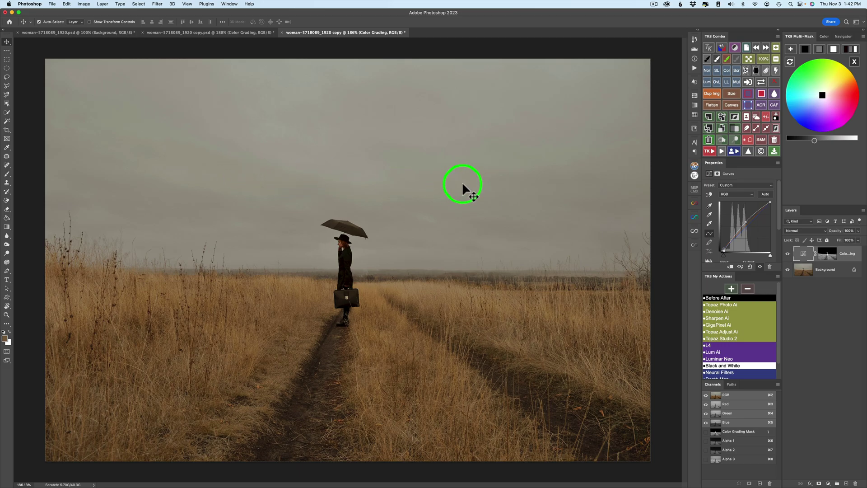
Select the sky and add a Curves layer masked to it in Screen blend mode
left_click(757, 118)
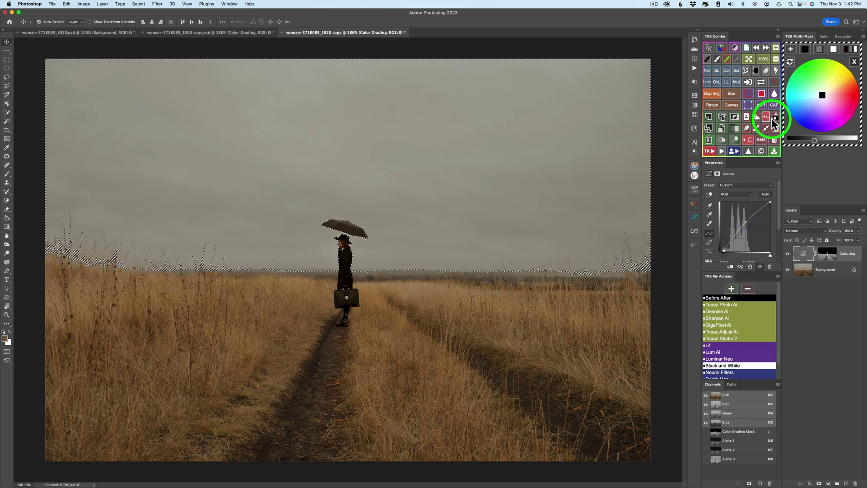
left_click(855, 63)
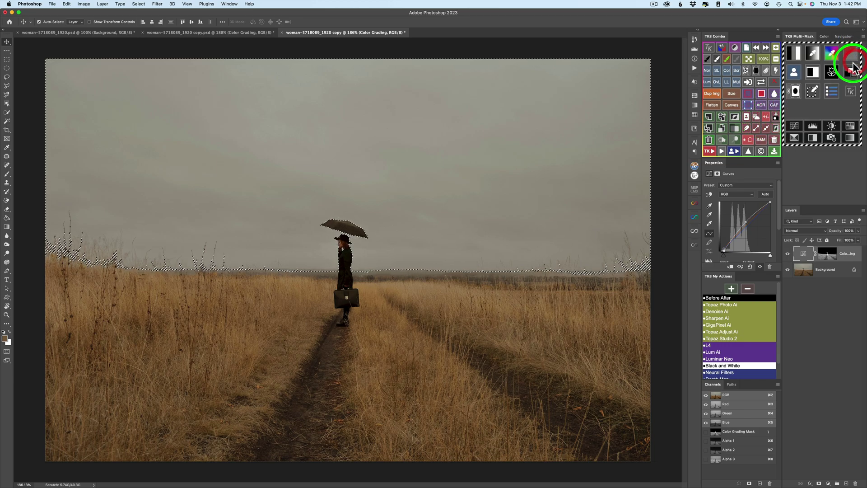
left_click(796, 127)
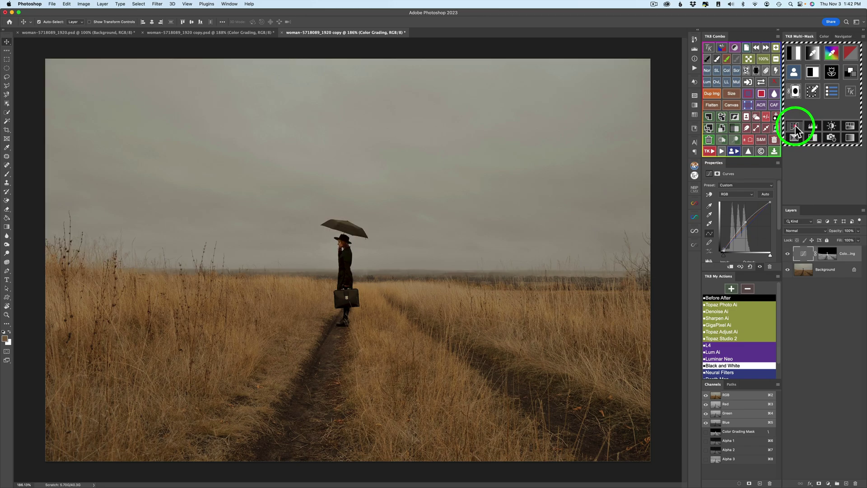
left_click(736, 71)
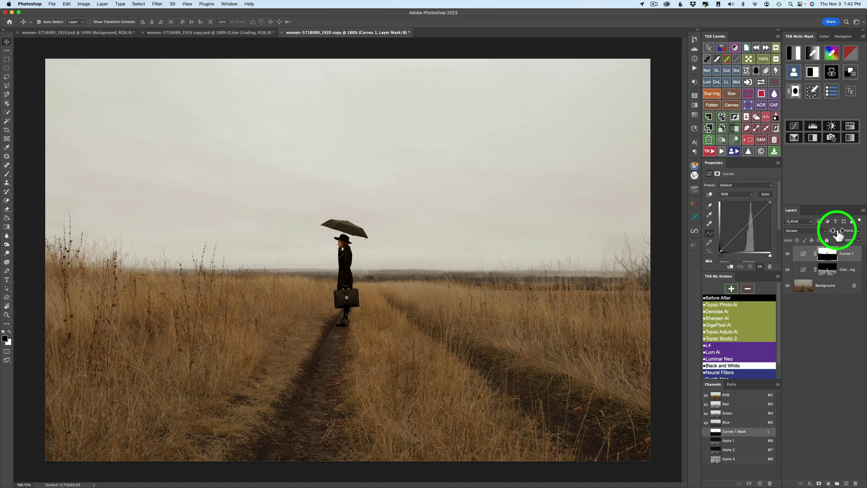
Set the sky Curves layer to 24% opacity and compare with it hidden and shown
left_click_drag(837, 234, 776, 226)
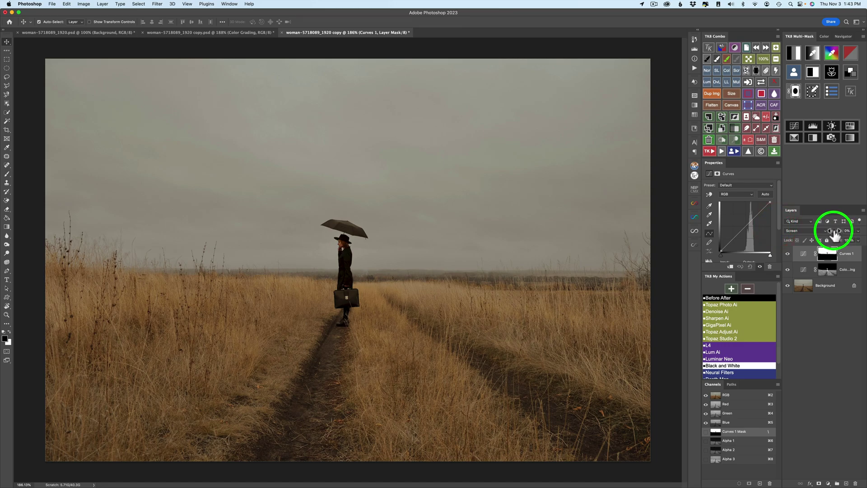
left_click_drag(834, 234, 842, 235)
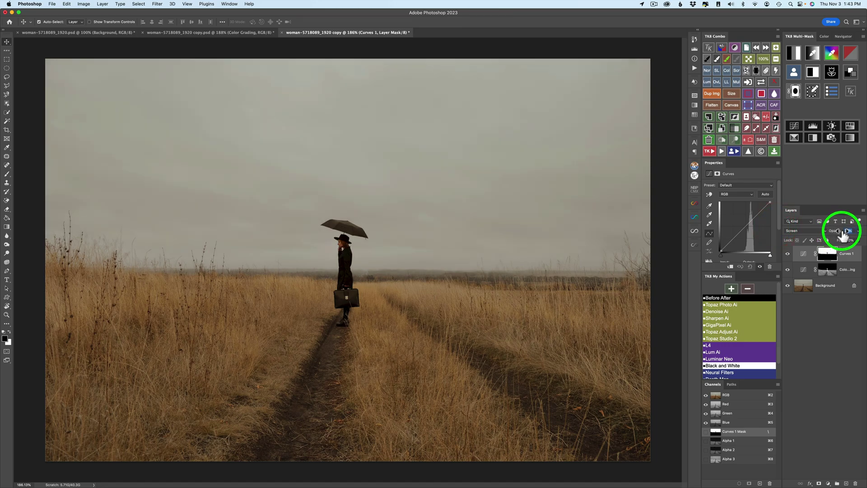
left_click(841, 233)
left_click(788, 254)
left_click(788, 254)
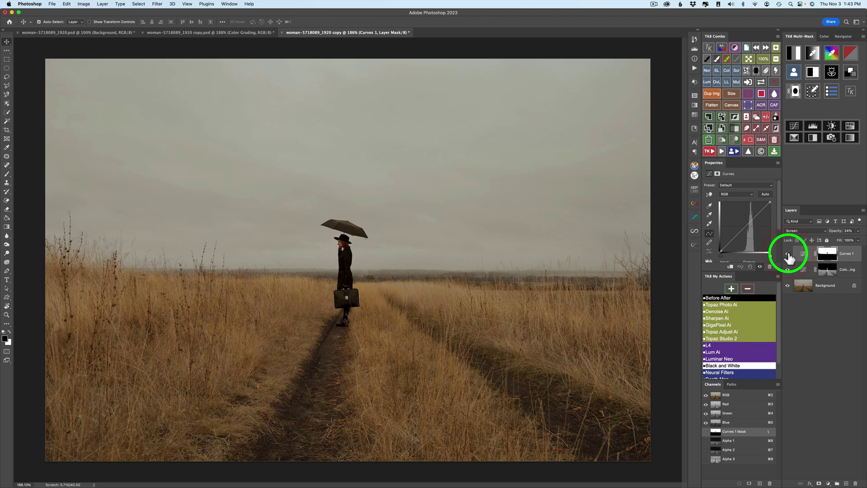